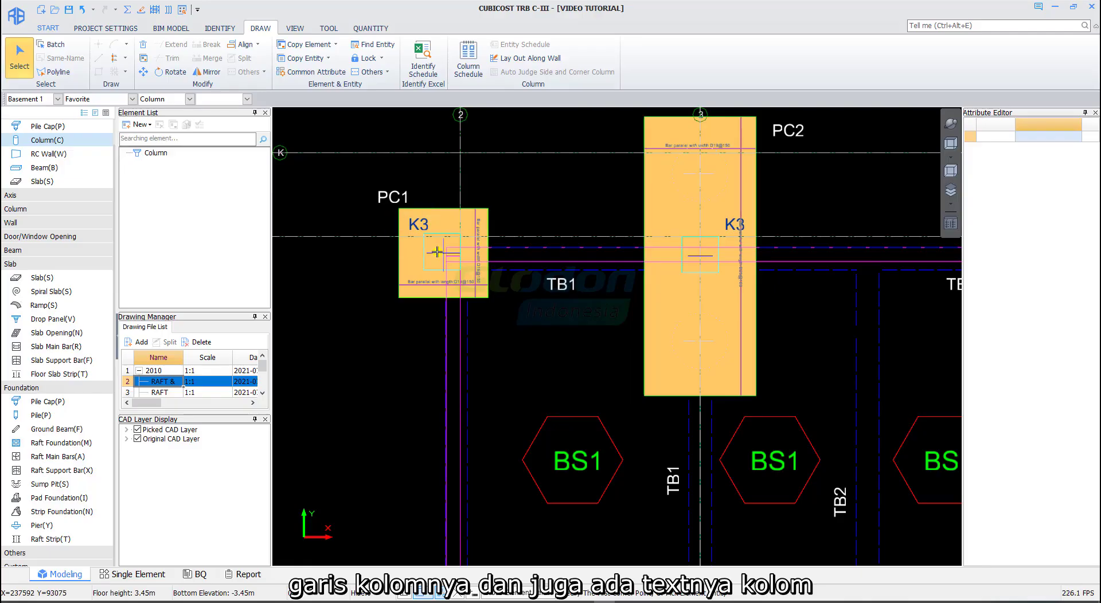
Step: Open the Identify Column tools for the columns on Basement 1
scroll(54, 157, "up", 1)
scroll(54, 157, "up", 1)
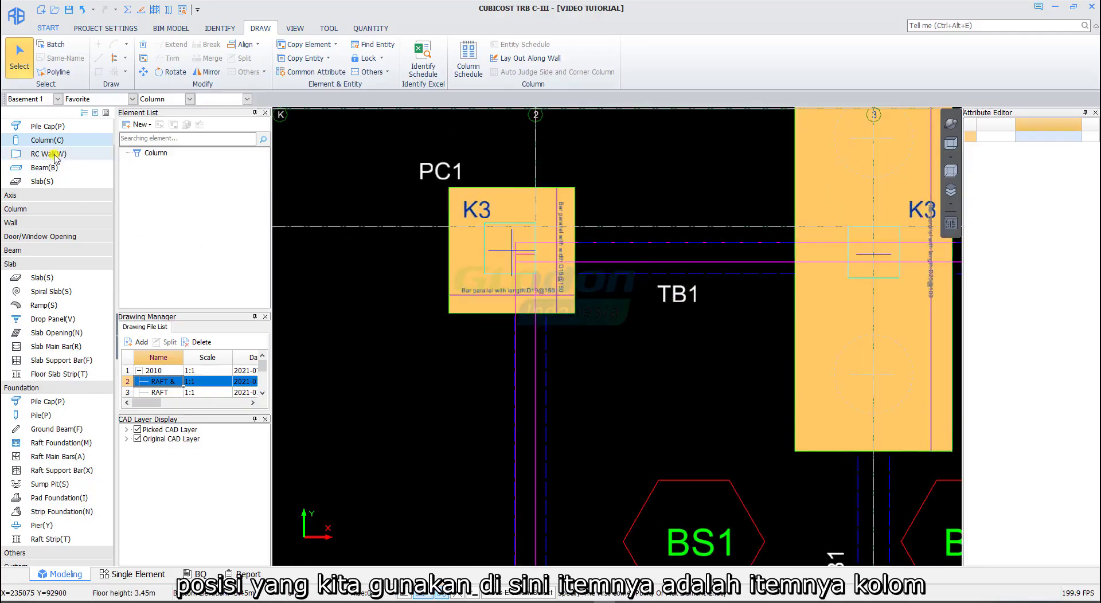
scroll(54, 157, "down", 2)
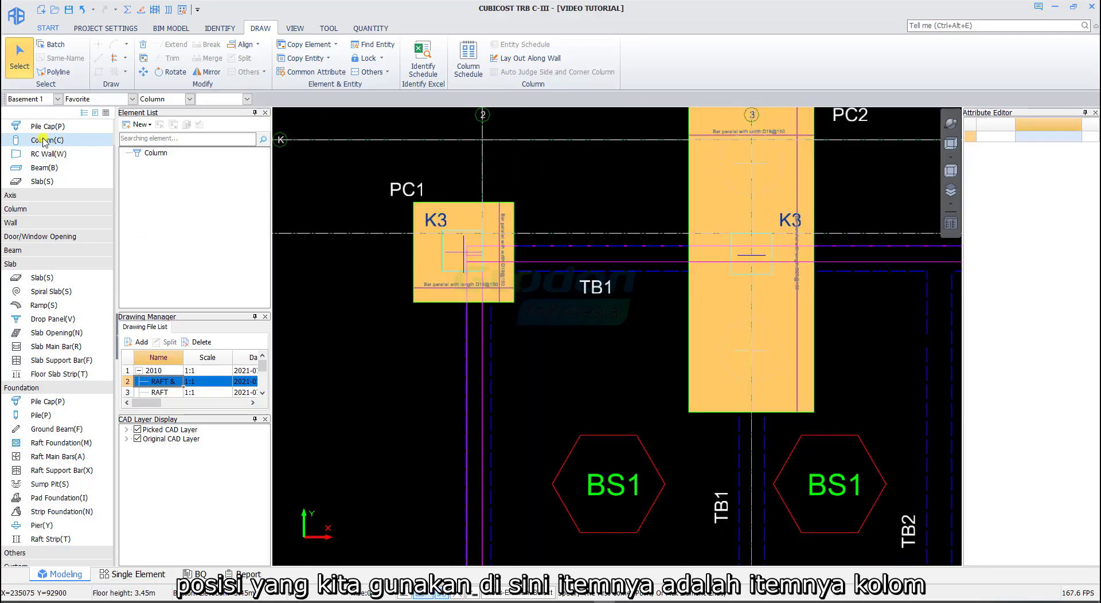
left_click(228, 30)
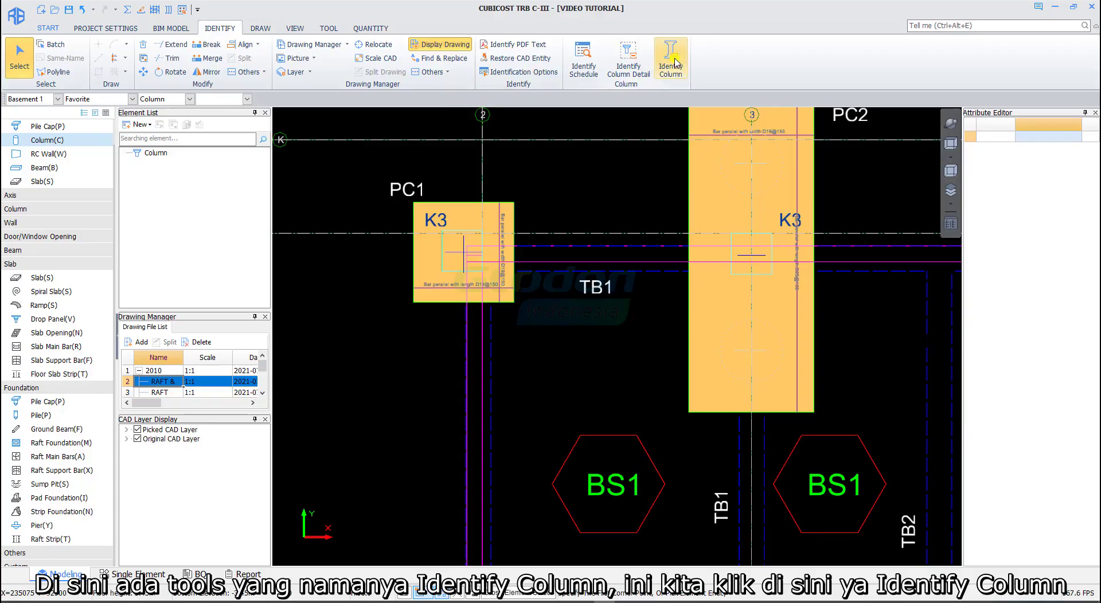
left_click(675, 63)
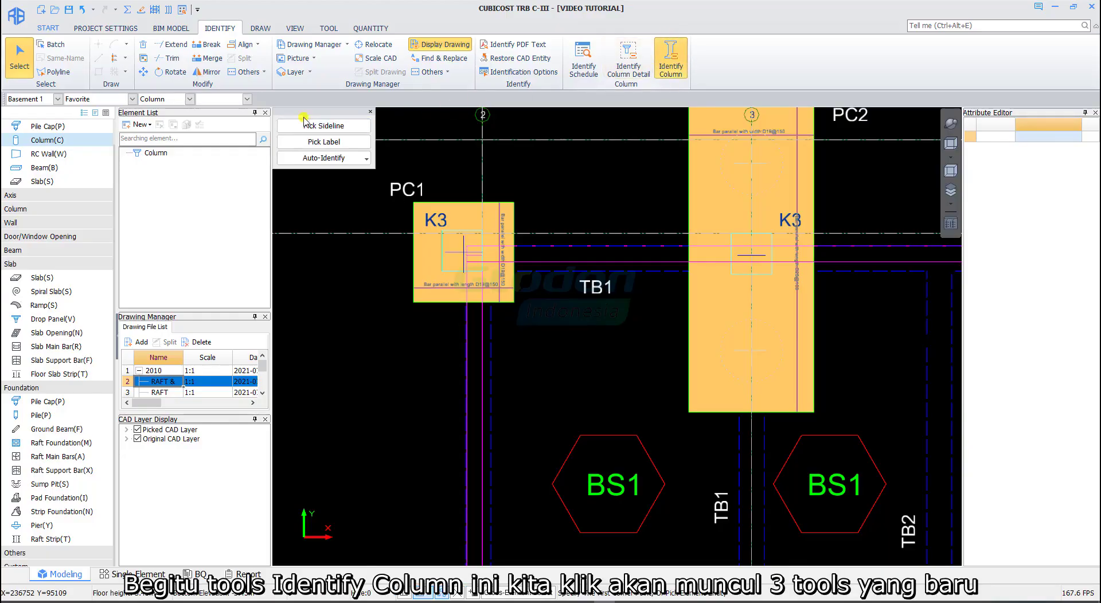
left_click(331, 127)
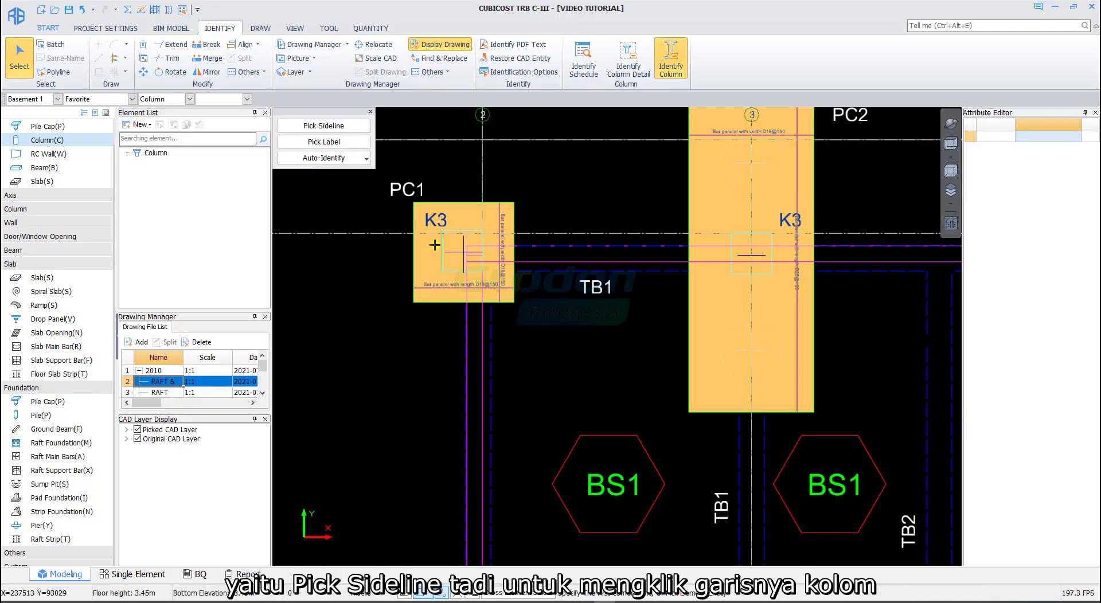
scroll(430, 247, "up", 1)
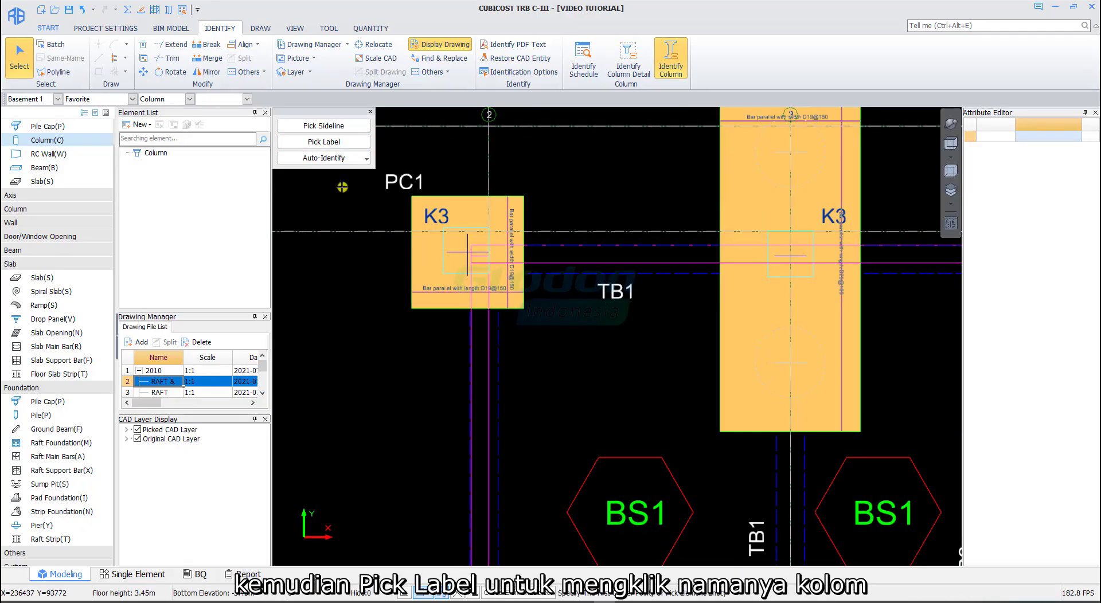
left_click(313, 144)
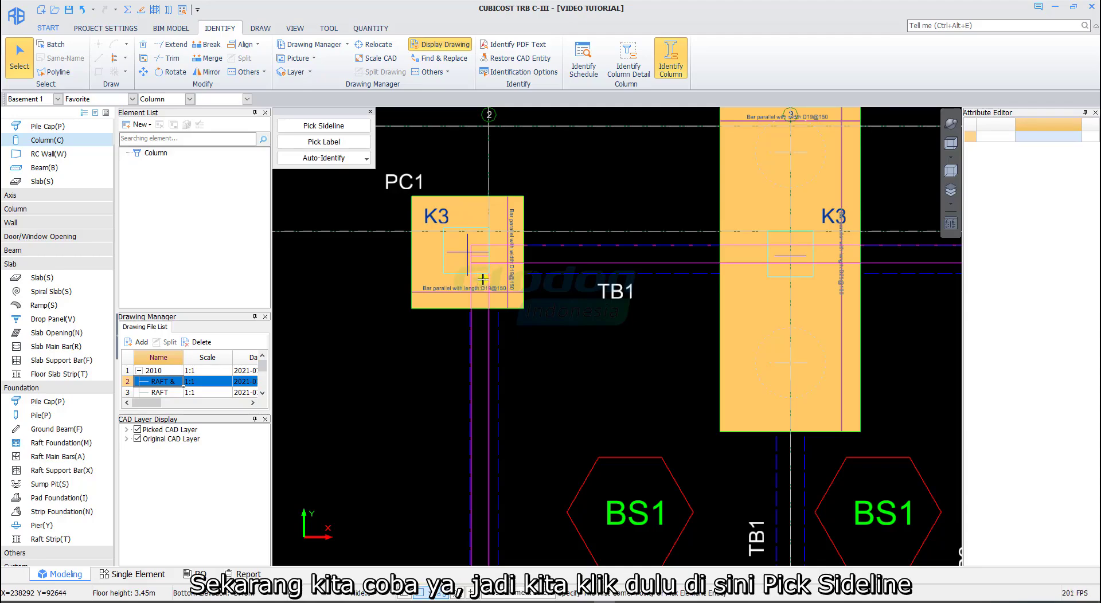
Step: Pick the column outlines by layer as sidelines for column identification and confirm the selection
left_click(333, 125)
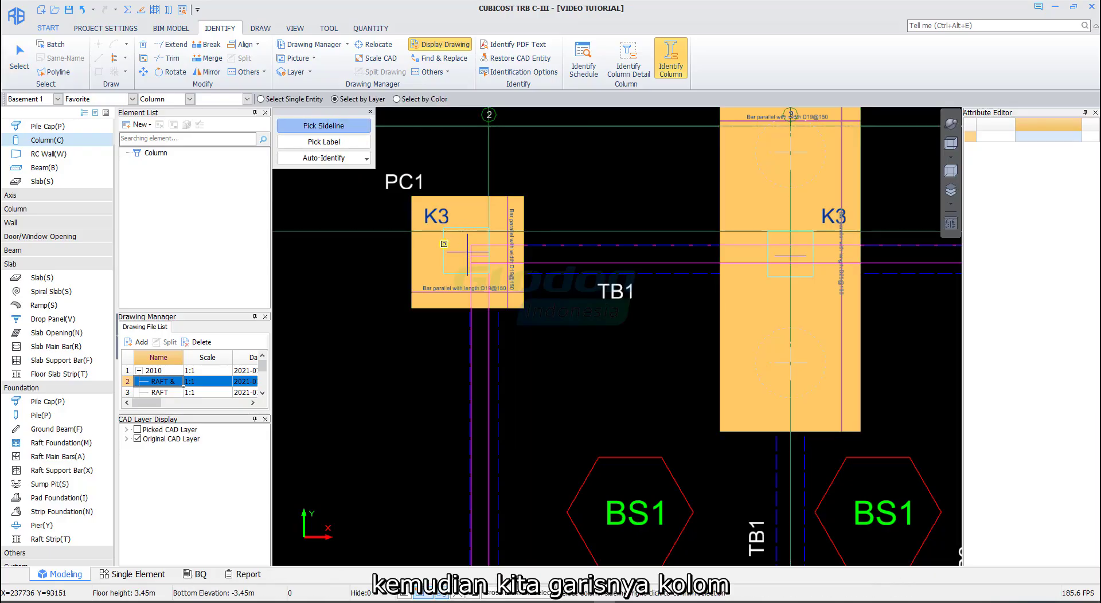
left_click(442, 241)
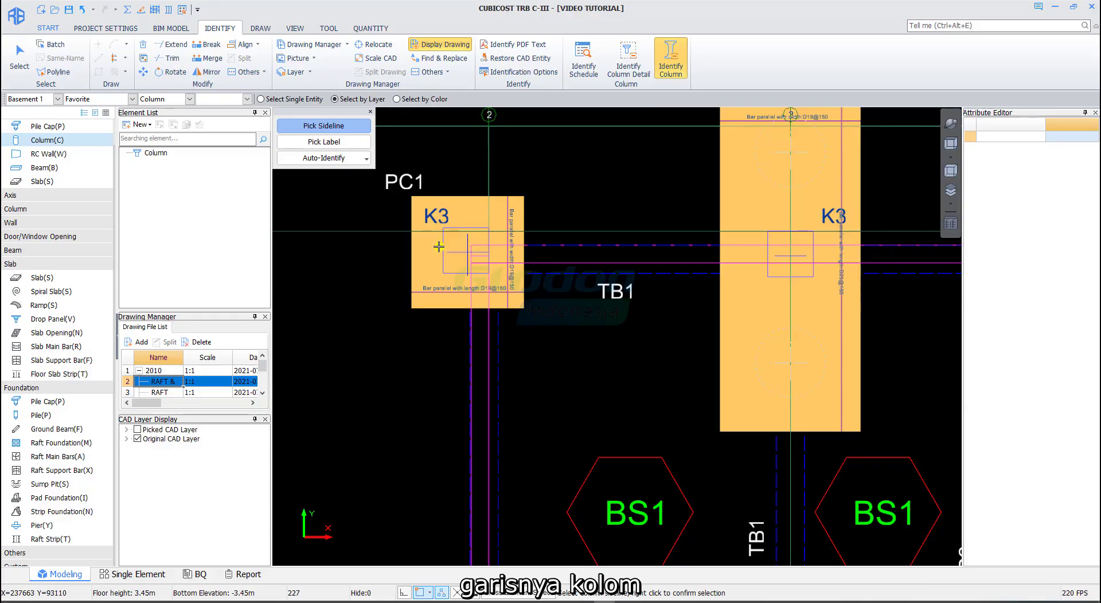
middle_click_drag(648, 309, 465, 314)
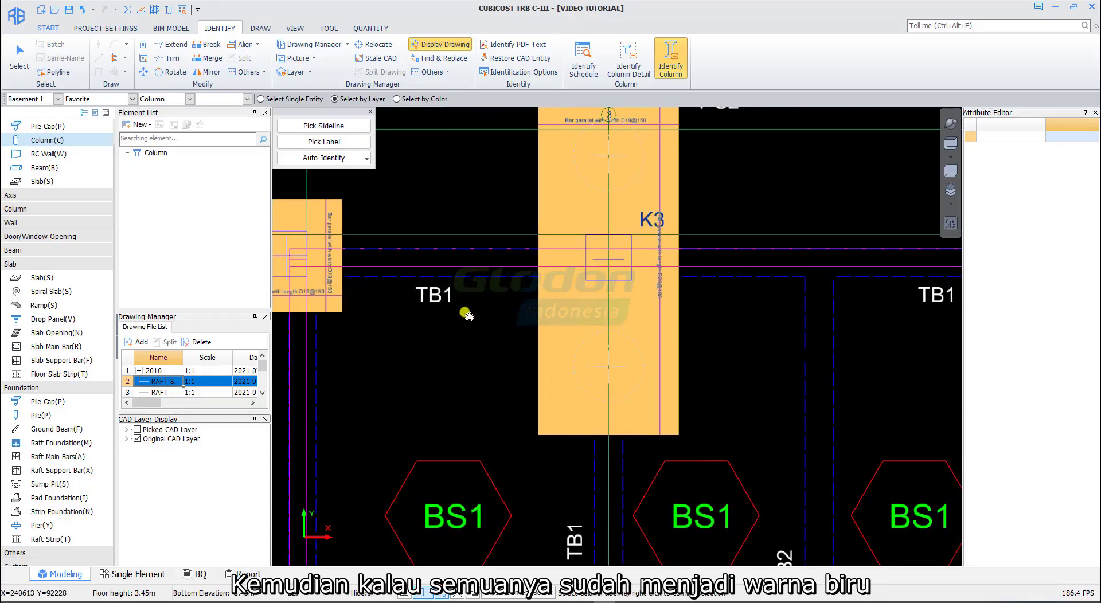
scroll(451, 316, "down", 2)
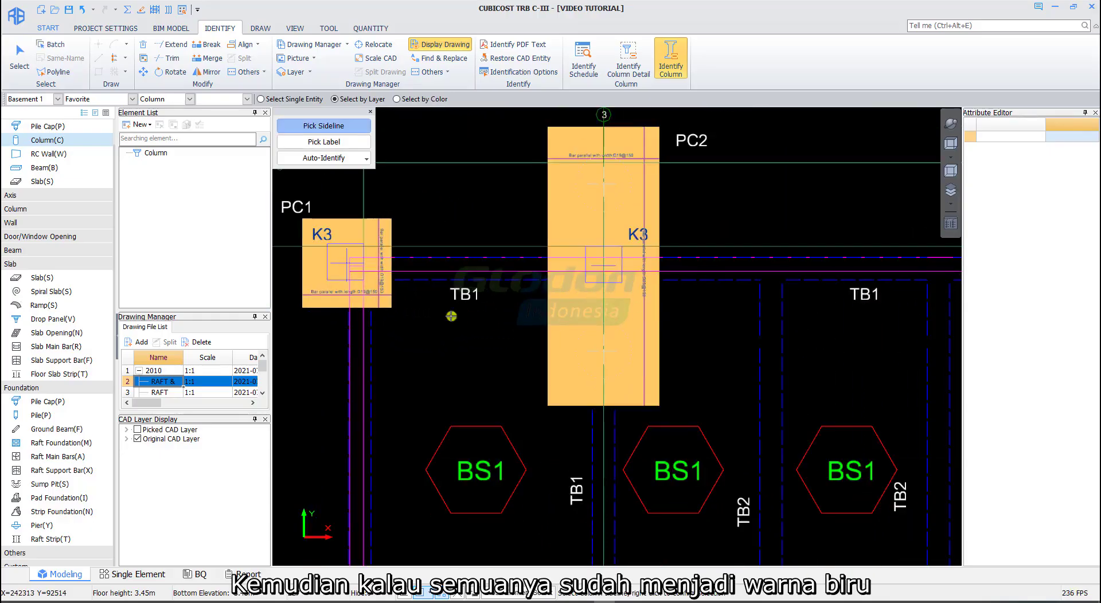
scroll(452, 315, "up", 2)
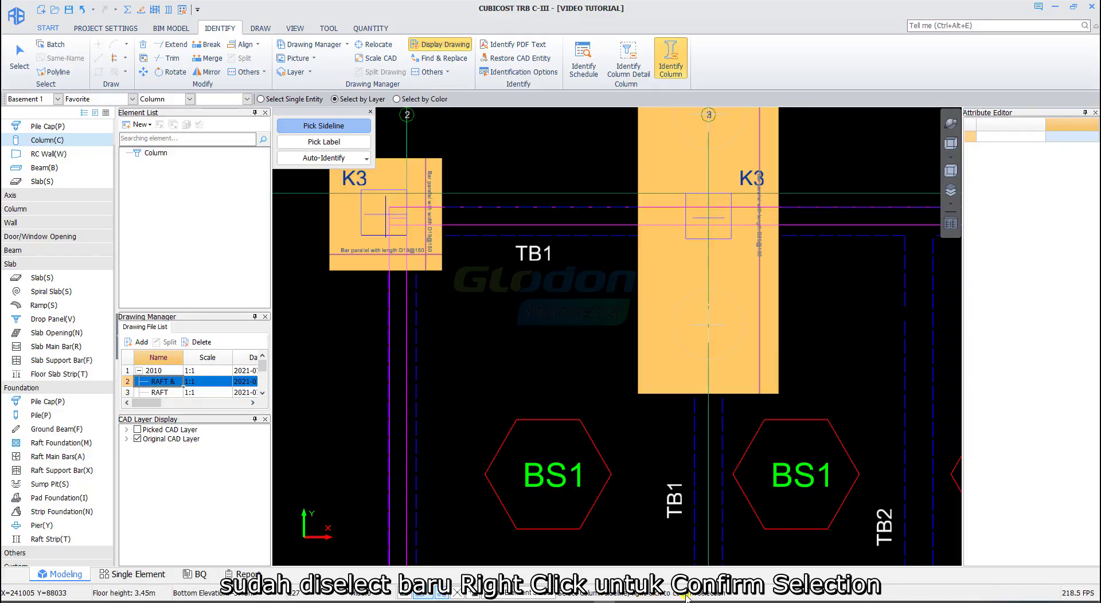
right_click(489, 305)
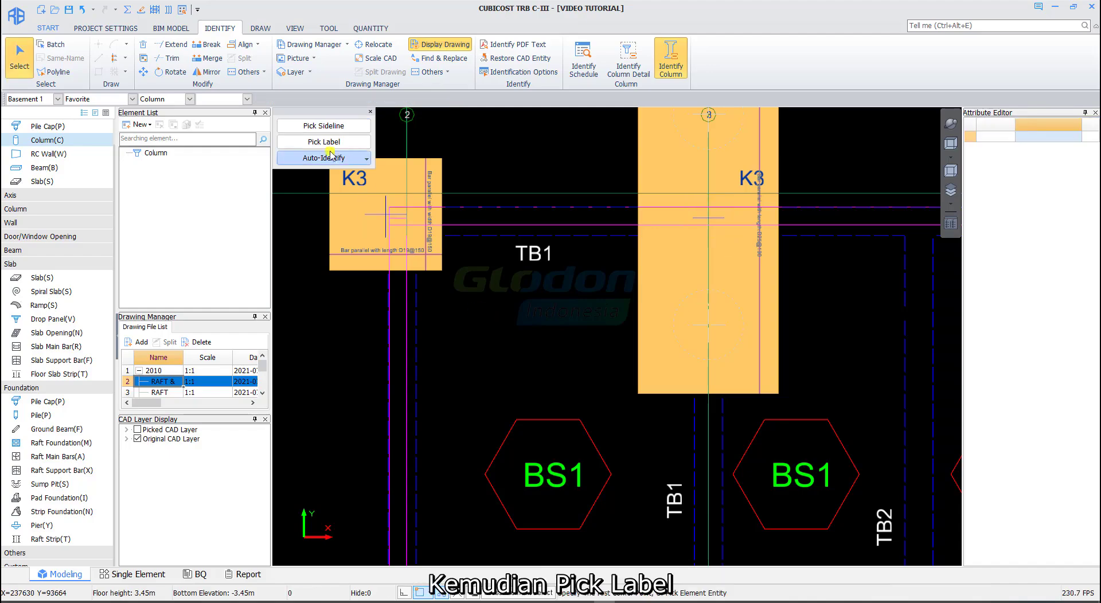
Step: Pick the K3 column name text by layer as the label and auto-identify all columns
left_click(366, 147)
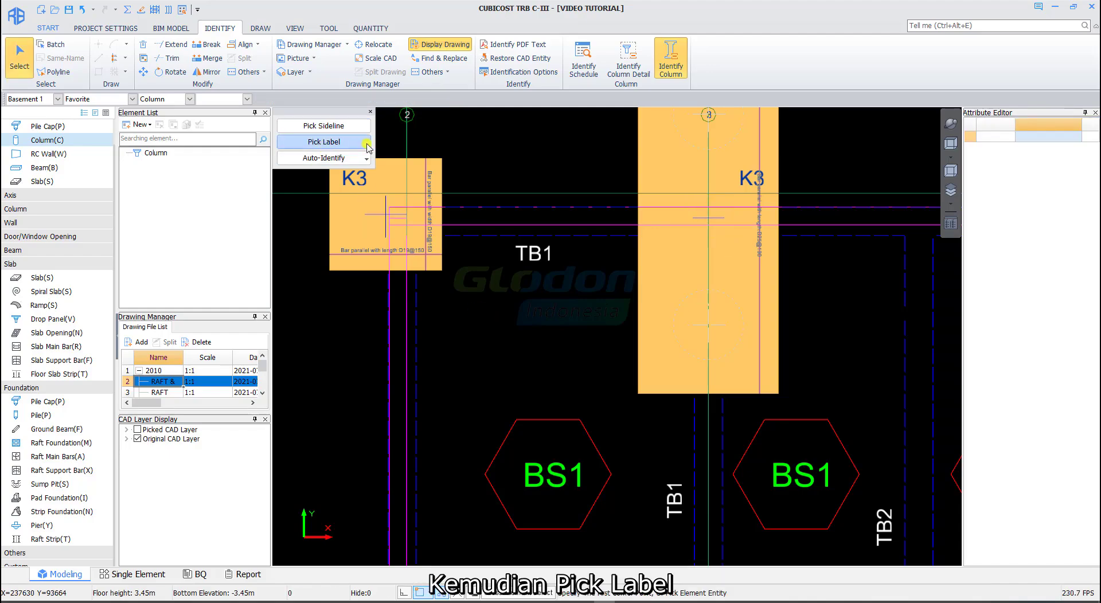
left_click(334, 147)
middle_click_drag(546, 226, 537, 289)
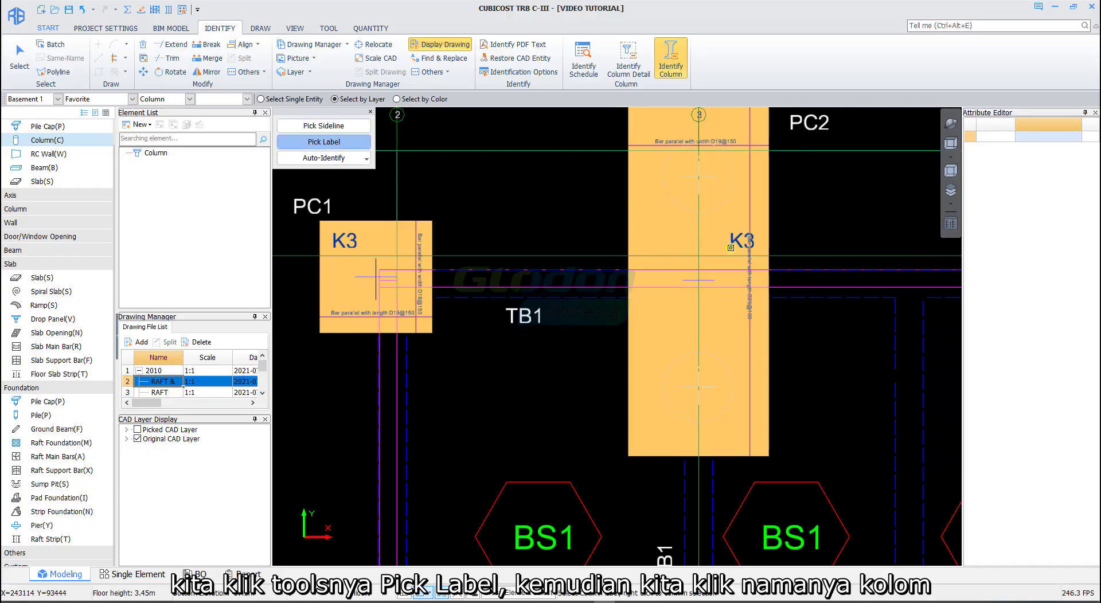
left_click(737, 240)
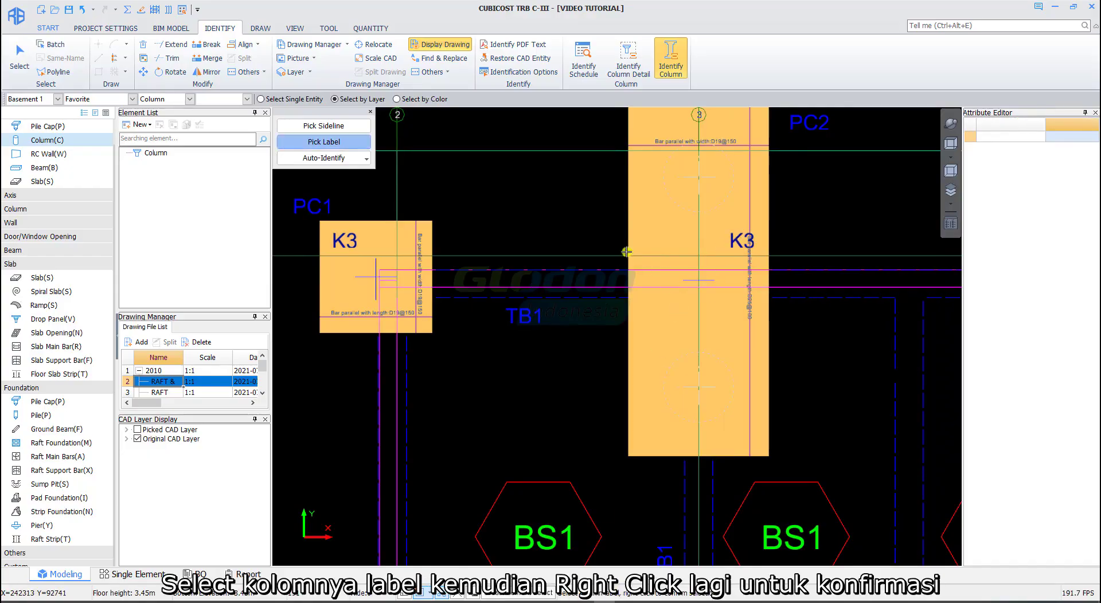
right_click(561, 196)
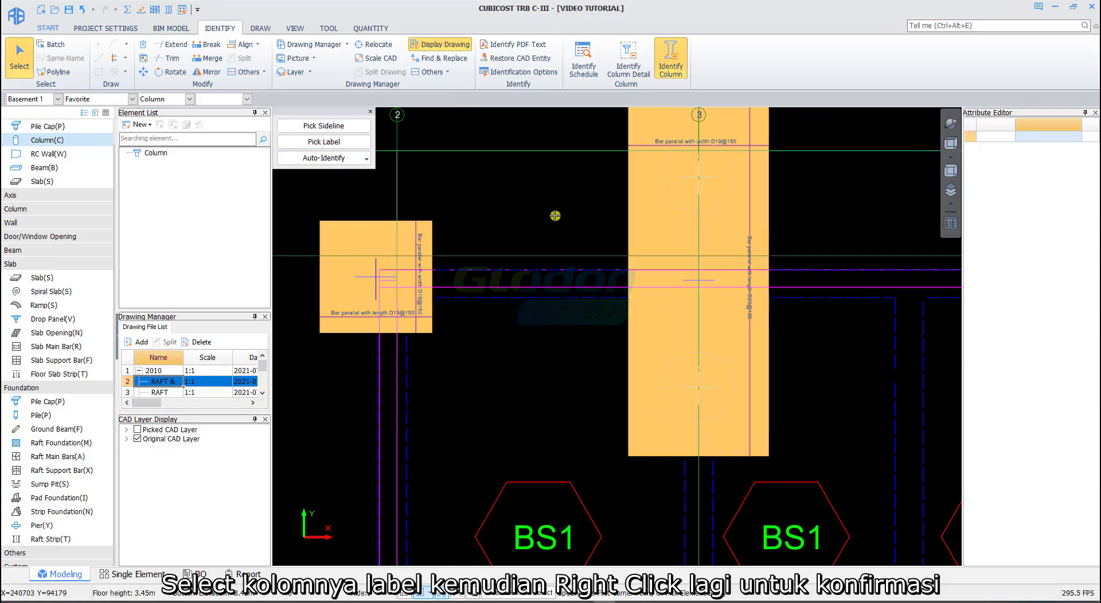
left_click(325, 159)
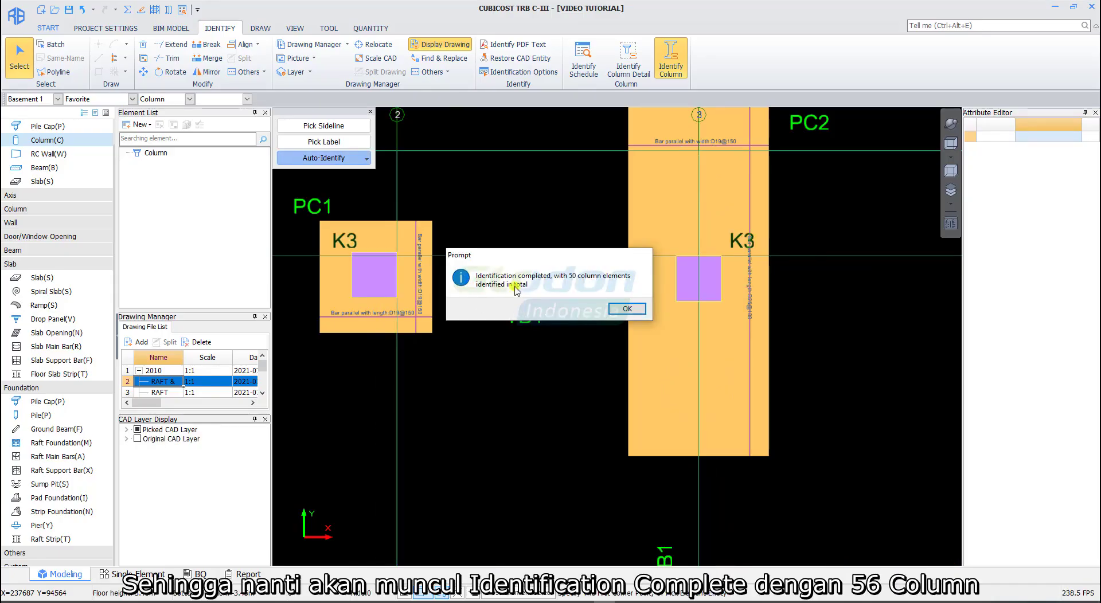
left_click(627, 309)
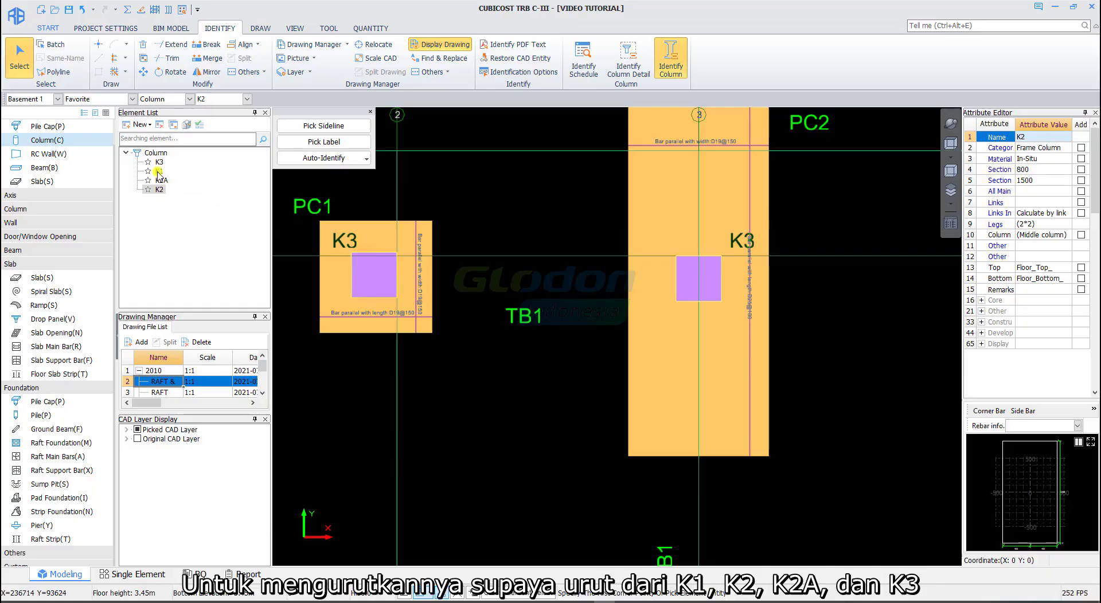
Step: Reorder the identified column elements in the sequence K1, K2, K2A, K3
mouse_move(159, 170)
left_mouse_down()
mouse_move(170, 168)
mouse_move(164, 191)
mouse_move(162, 173)
left_mouse_up()
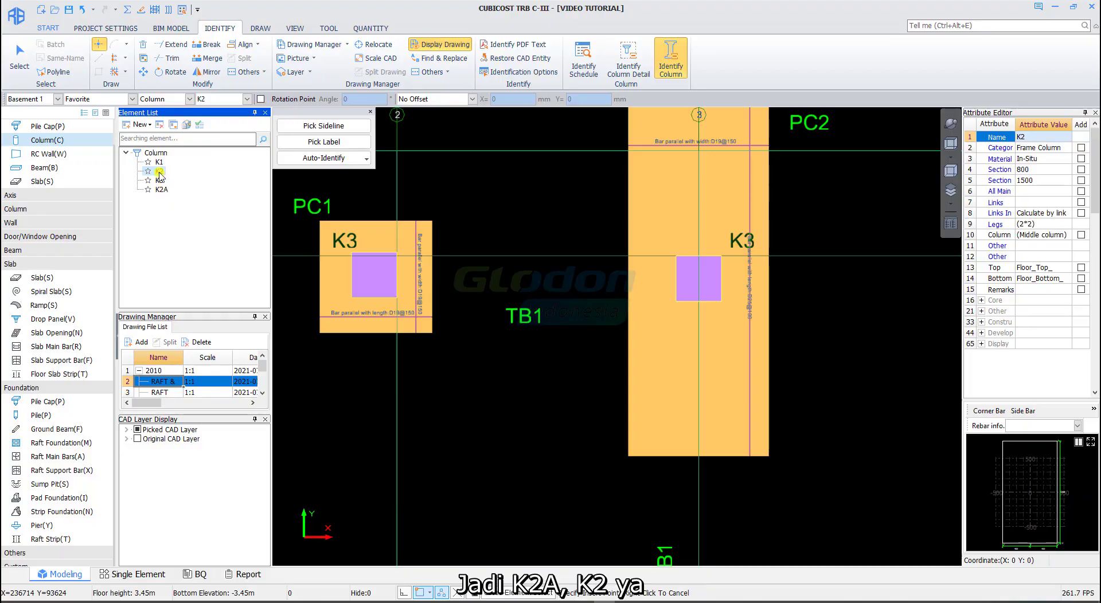
left_click_drag(161, 190, 160, 181)
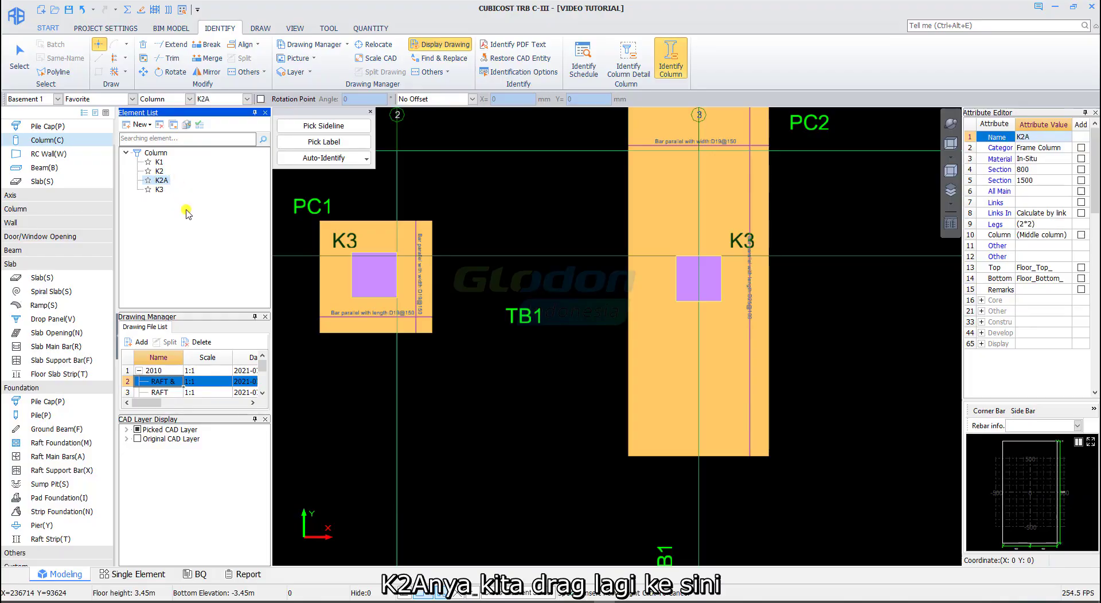
Step: Add Section Width (B) and Section Height (H) to the names of all four column elements, K1 through K3
left_click(161, 190, "shift")
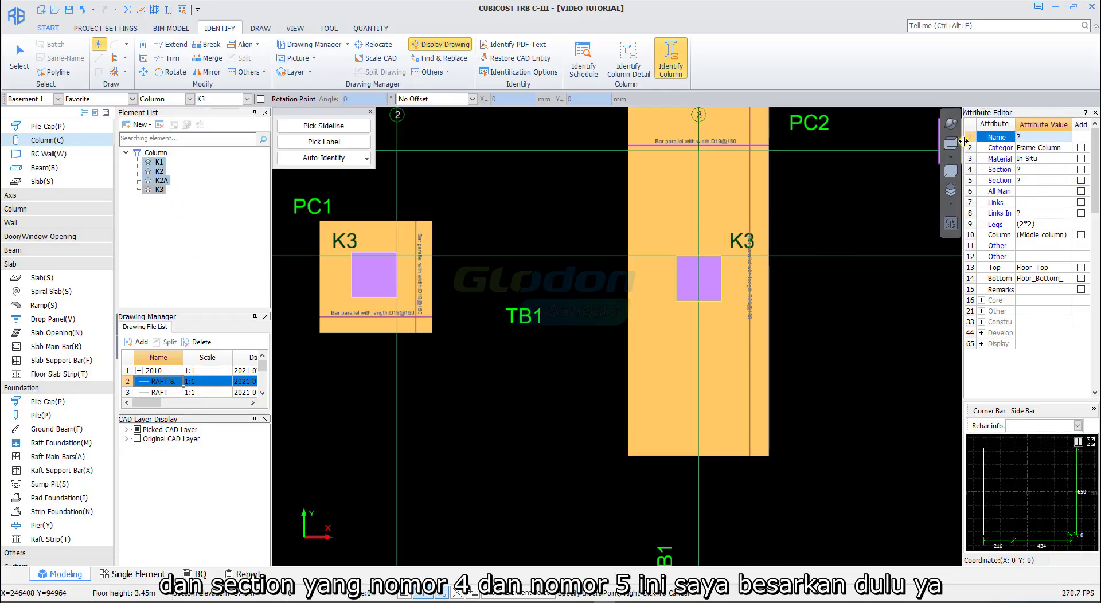
left_click_drag(961, 141, 1008, 124)
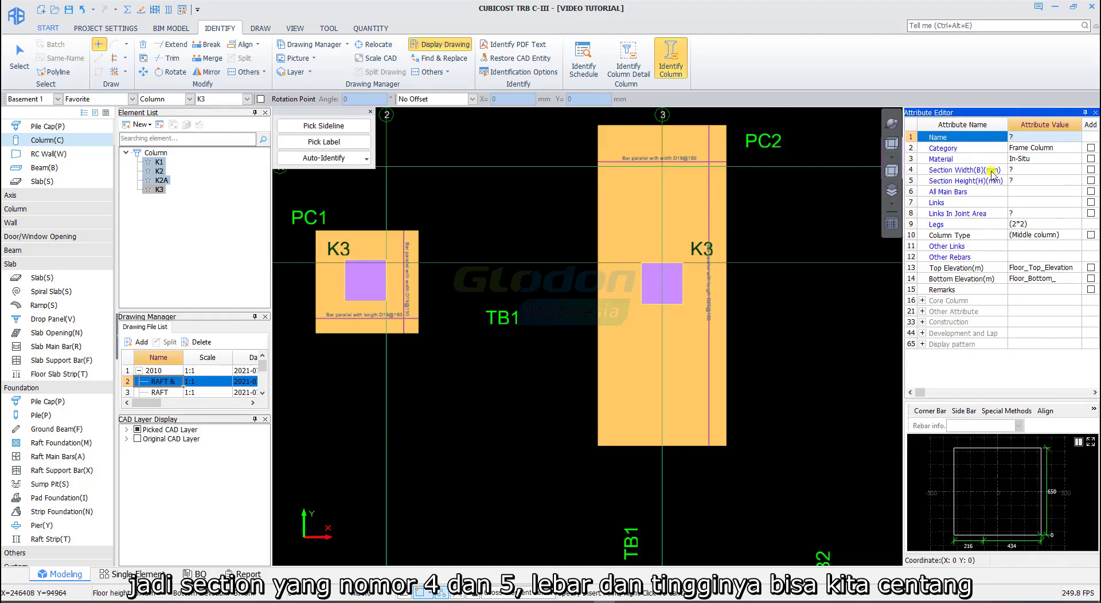
left_click(1091, 170)
left_click(1091, 170)
left_click(1090, 181)
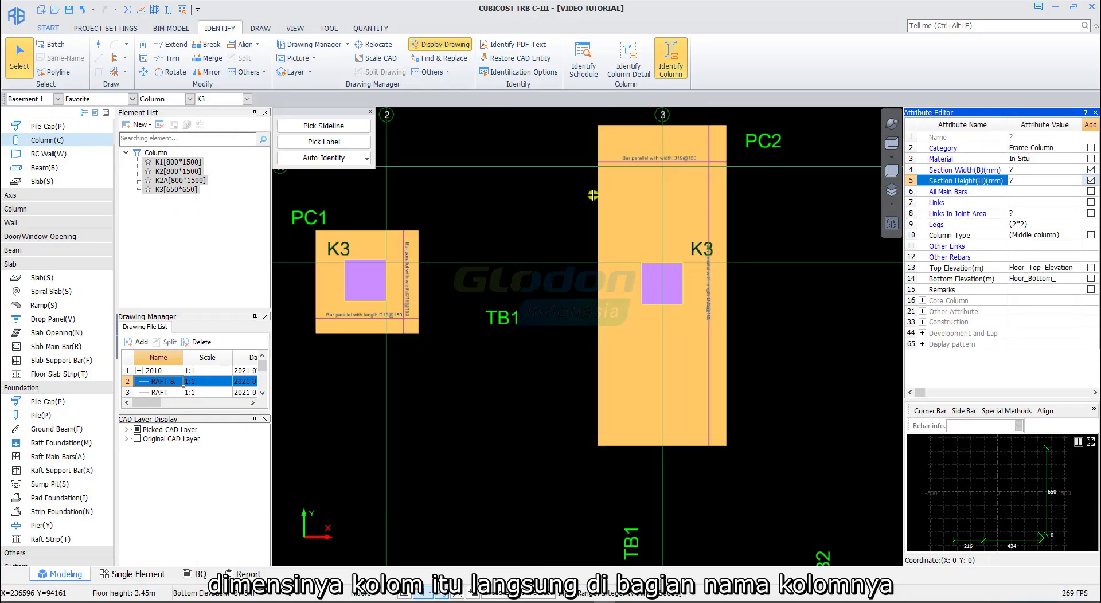
right_click(522, 252)
key("Escape")
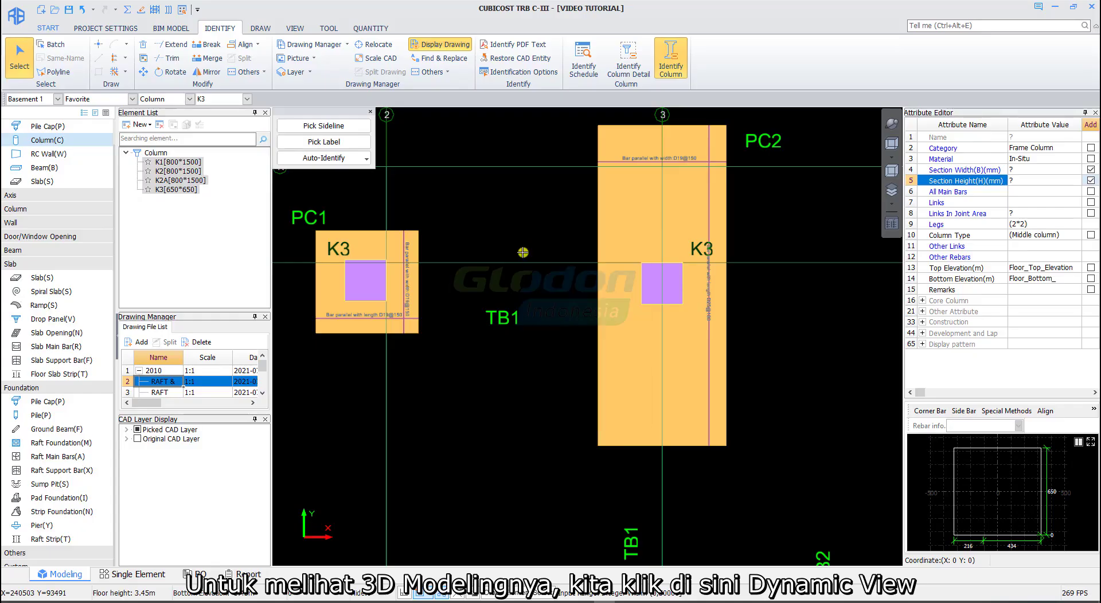
Step: View the identified columns on their foundations in 3D with Dynamic View
left_click(892, 125)
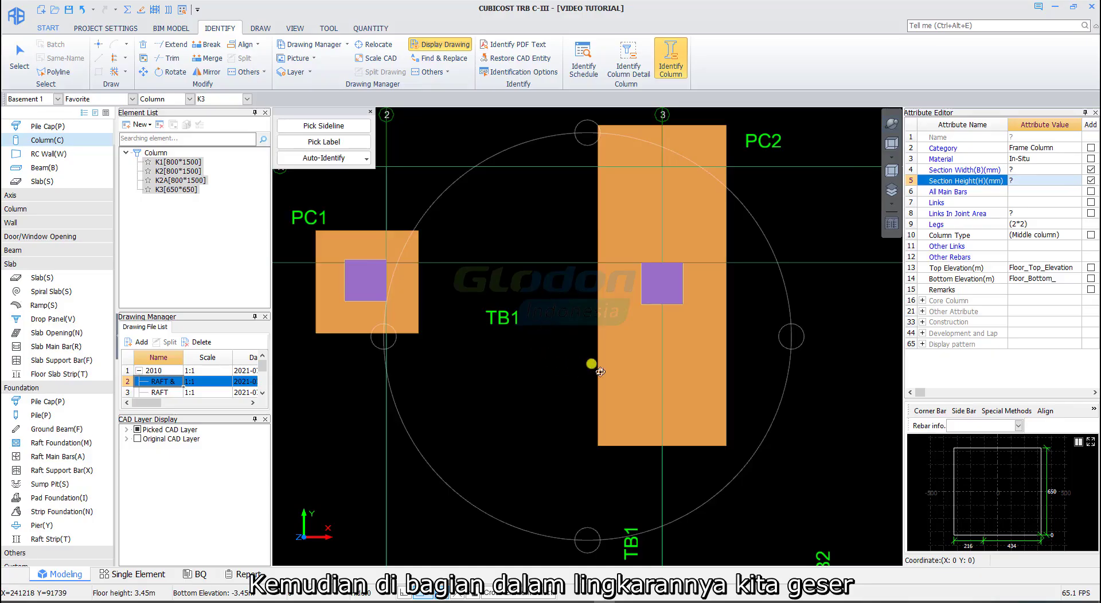
left_click_drag(581, 368, 522, 376)
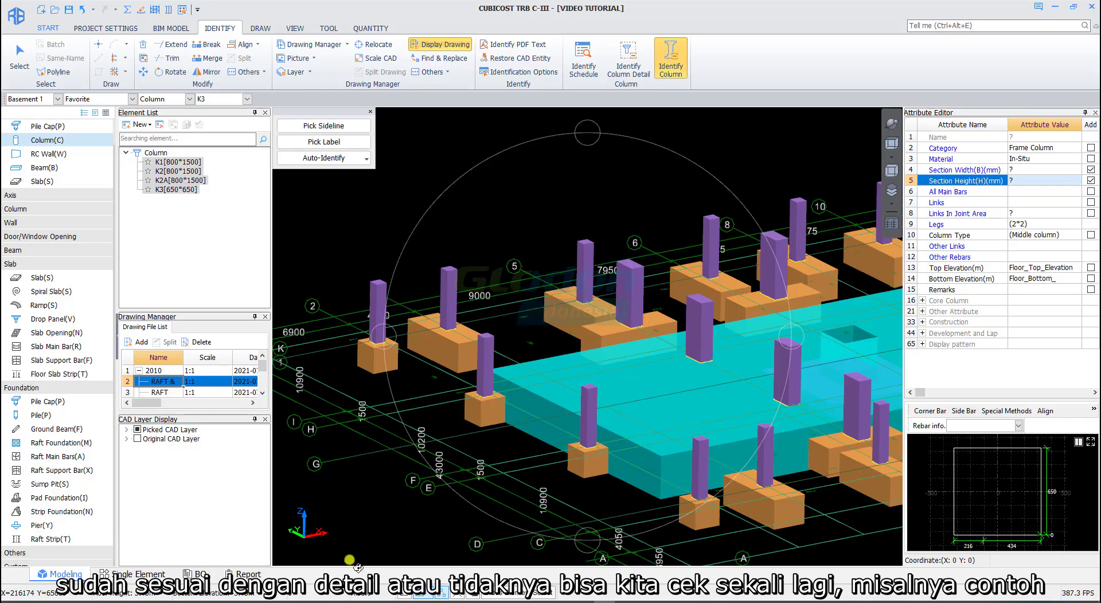
Step: Switch to AutoCAD, examine the Basement 4 - 1 section dimensions of K1, K2, K2A and K3 in the column detail schedule, and return to Cubicost TRB
left_click(387, 602)
scroll(348, 367, "down", 5)
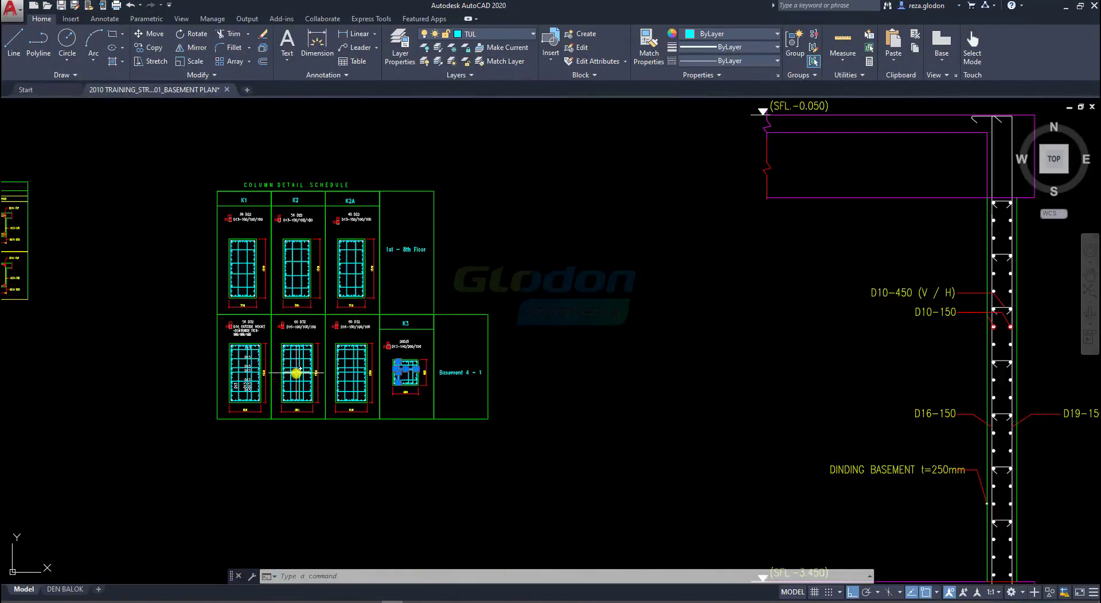
scroll(336, 322, "up", 6)
scroll(336, 323, "down", 4)
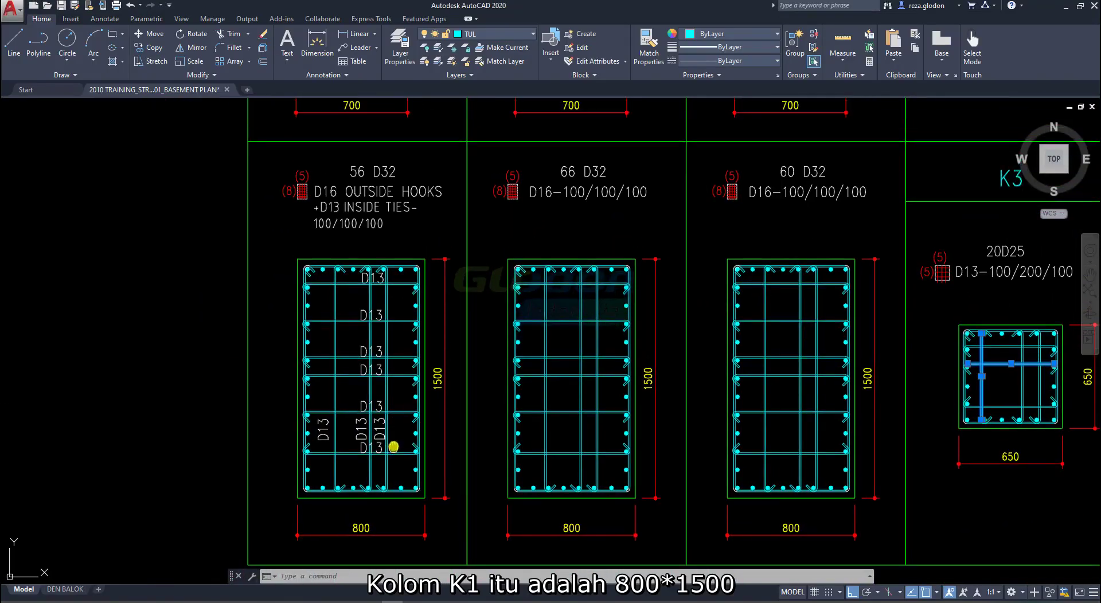
scroll(450, 384, "down", 5)
scroll(464, 236, "up", 4)
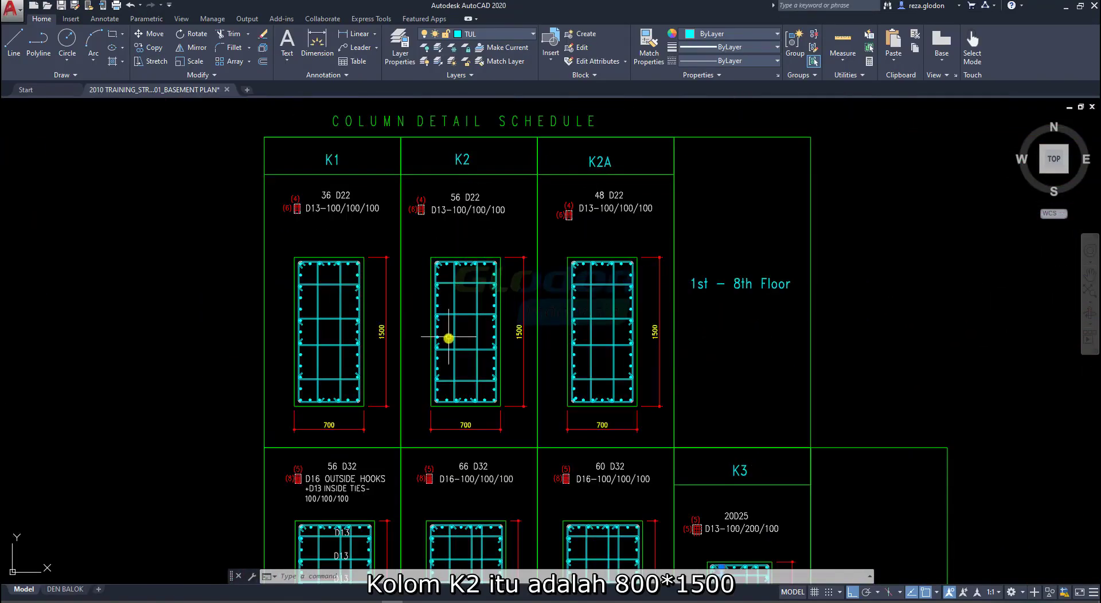
middle_click_drag(448, 340, 442, 122)
scroll(492, 370, "up", 2)
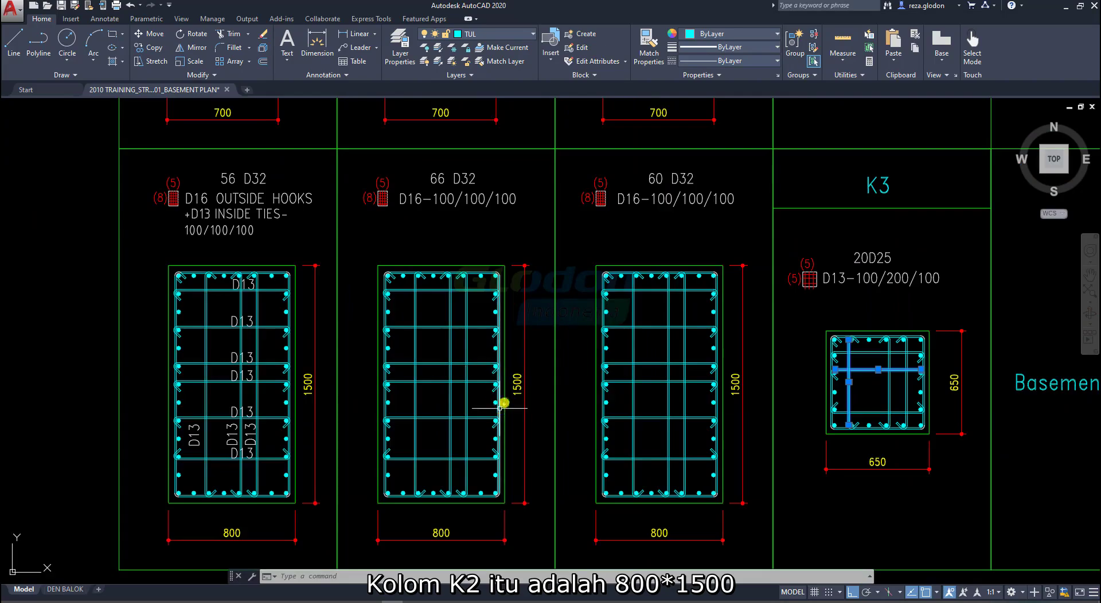
scroll(536, 361, "down", 2)
middle_click_drag(558, 346, 516, 481)
middle_click_drag(577, 281, 564, 164)
middle_click_drag(574, 344, 564, 189)
scroll(583, 437, "up", 2)
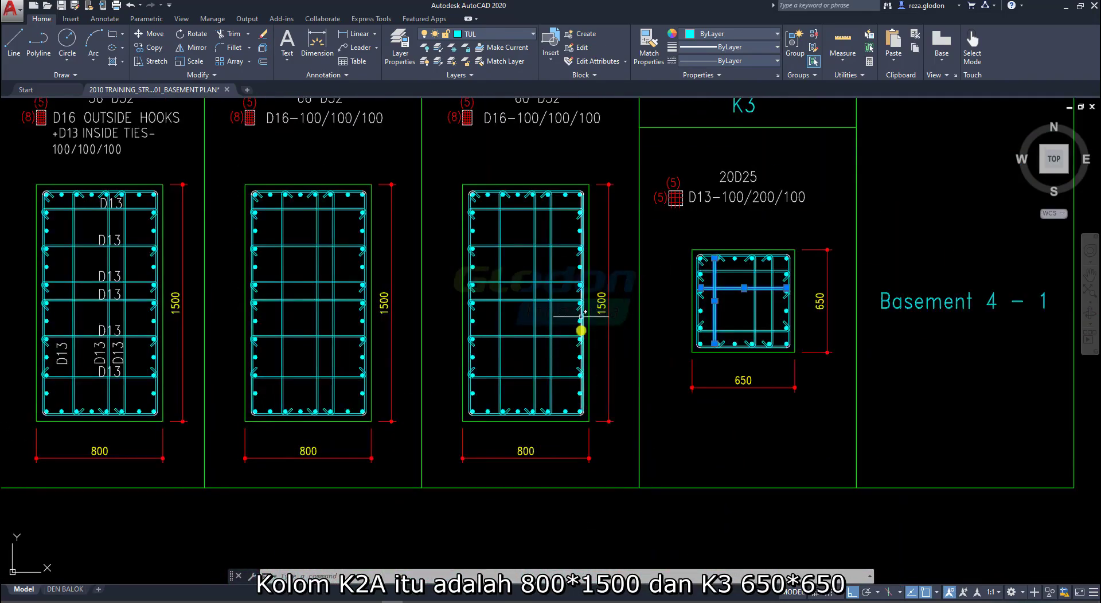
middle_click_drag(583, 314, 582, 447)
scroll(631, 344, "down", 4)
scroll(626, 423, "up", 3)
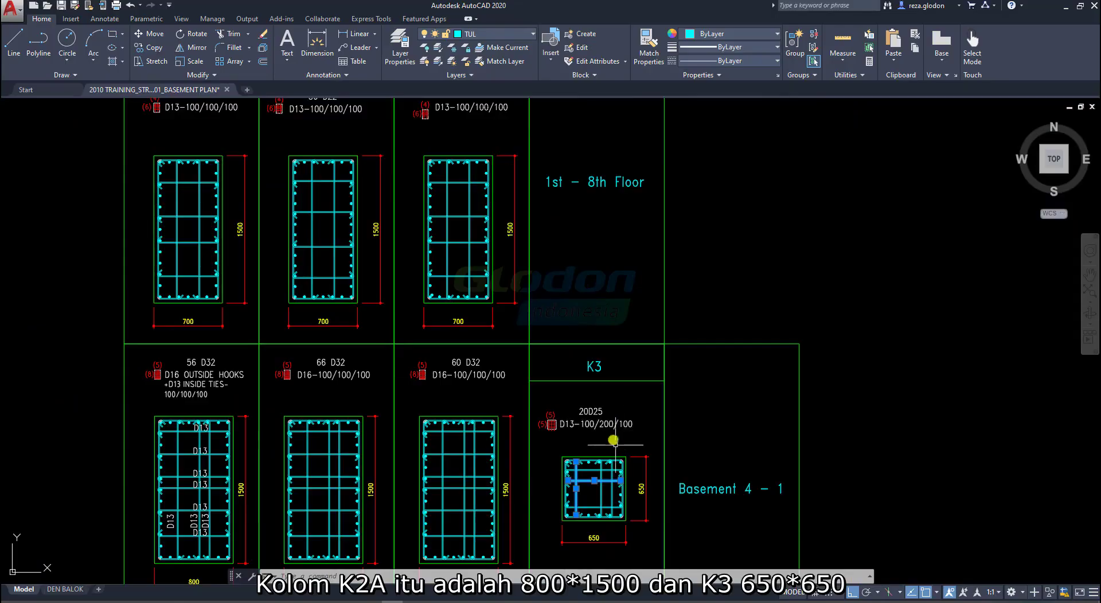
scroll(623, 552, "up", 4)
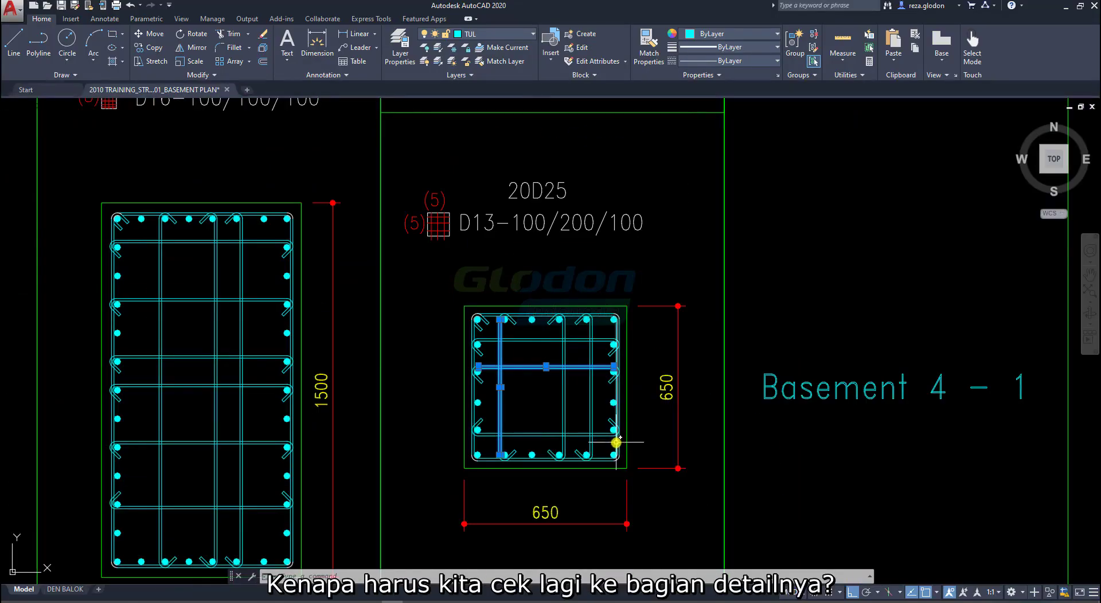
left_click(600, 601)
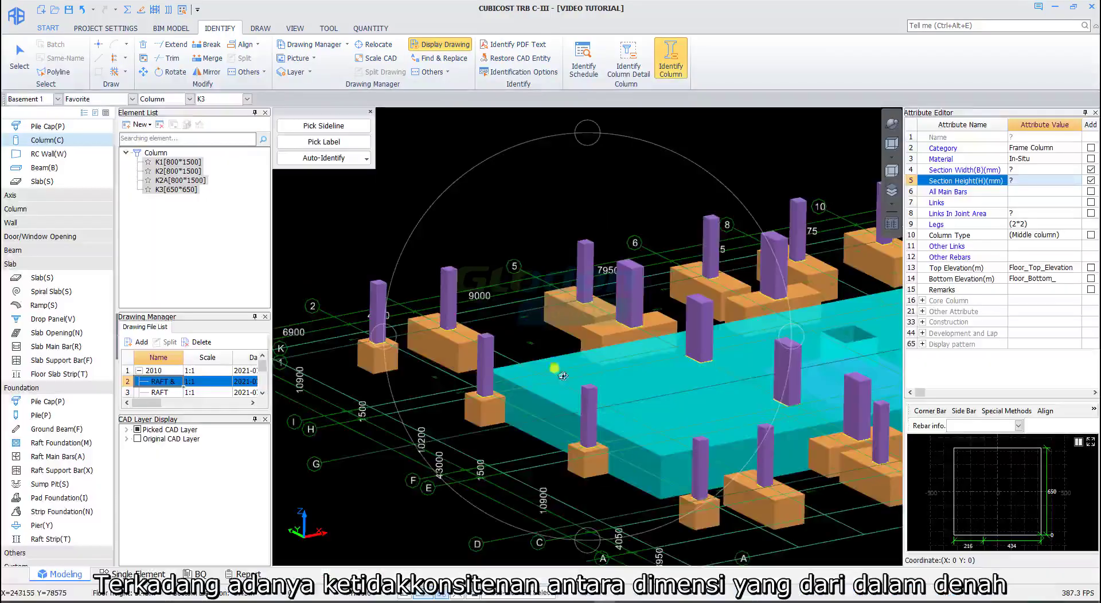
Step: Examine a K3 column on its pile cap in 3D, compare it with the K3 section detail in AutoCAD, and return to Cubicost TRB
scroll(563, 375, "up", 5)
scroll(318, 328, "up", 3)
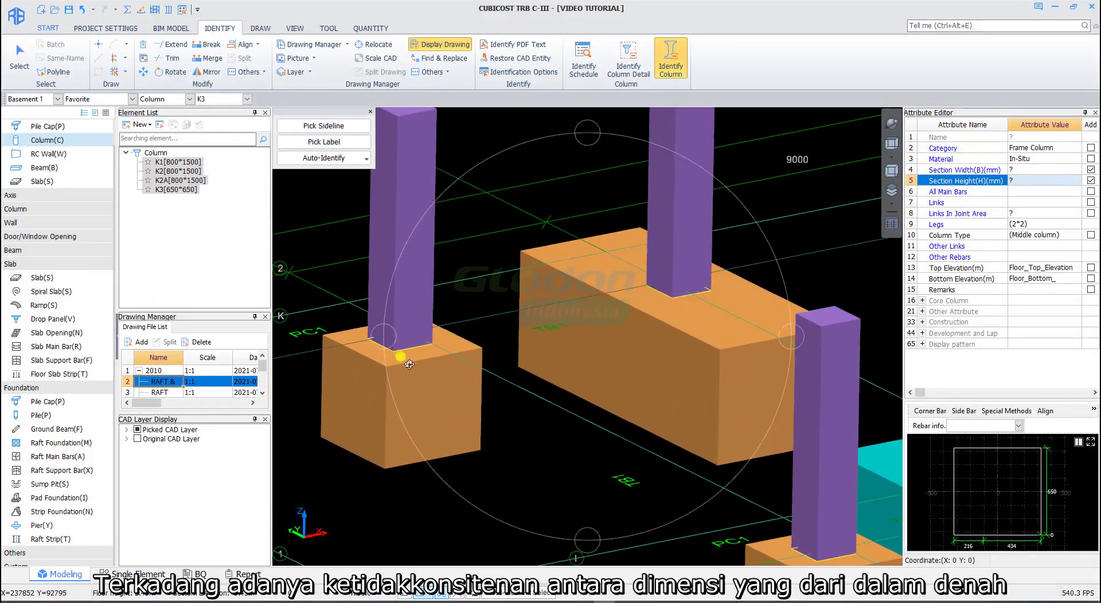
scroll(395, 365, "up", 3)
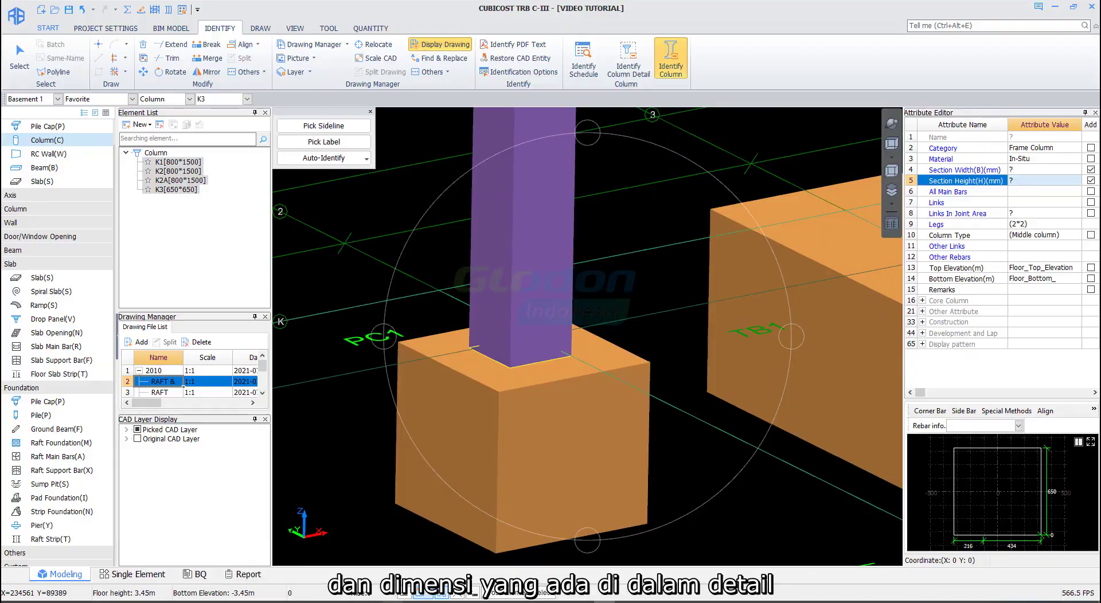
left_click(392, 602)
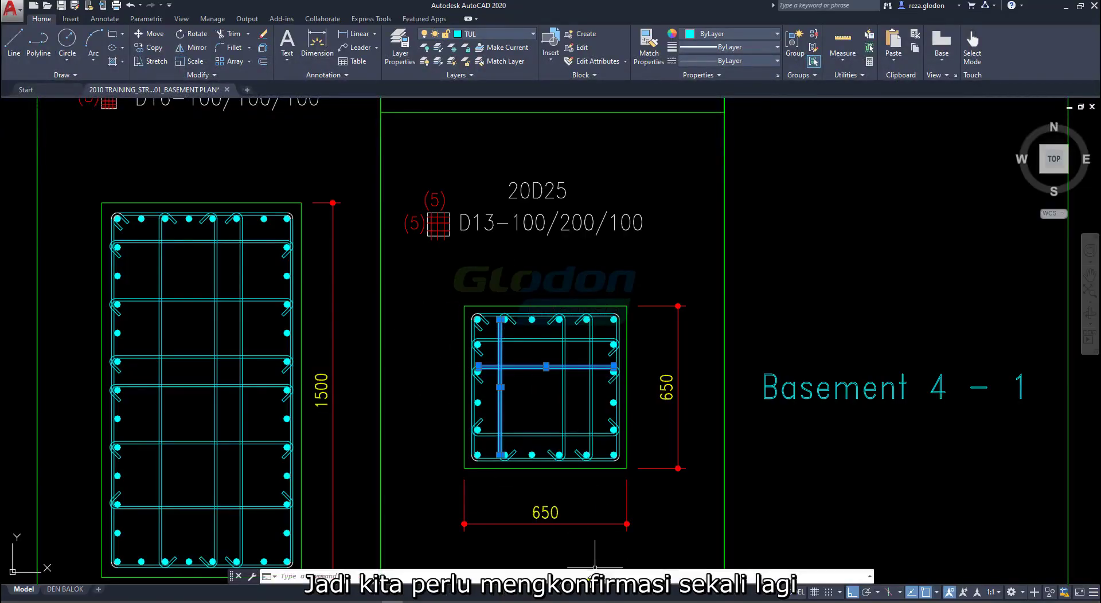
key("alt+Tab")
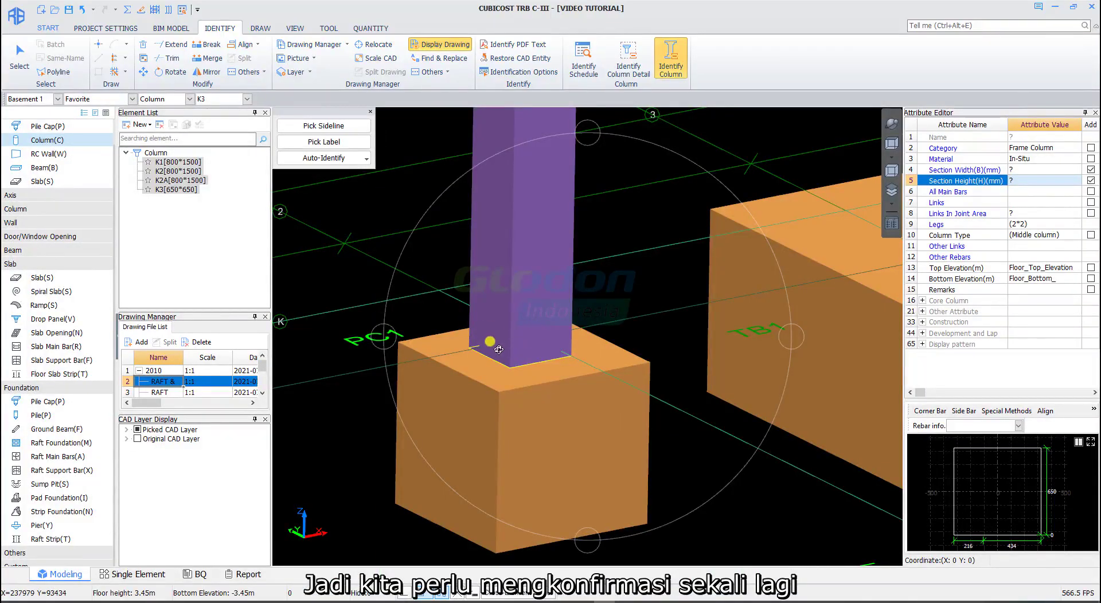
Step: Leave the 3D view and set K3's Section Width (B) and Section Height (H) to 700 mm to compare the column with its CAD outline
key("Escape")
left_click(889, 150)
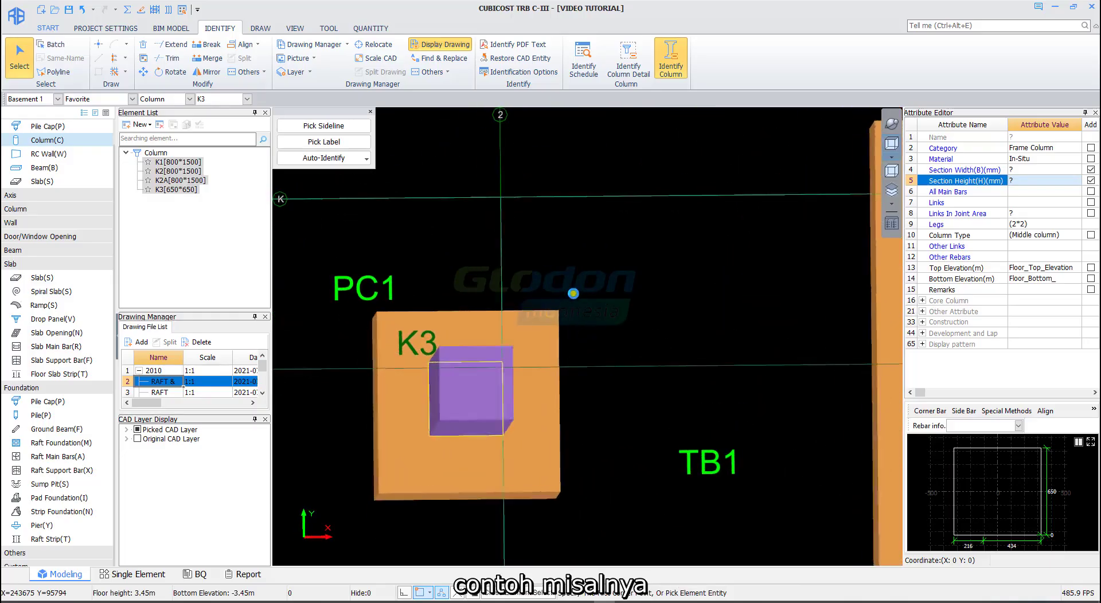
left_click(524, 330)
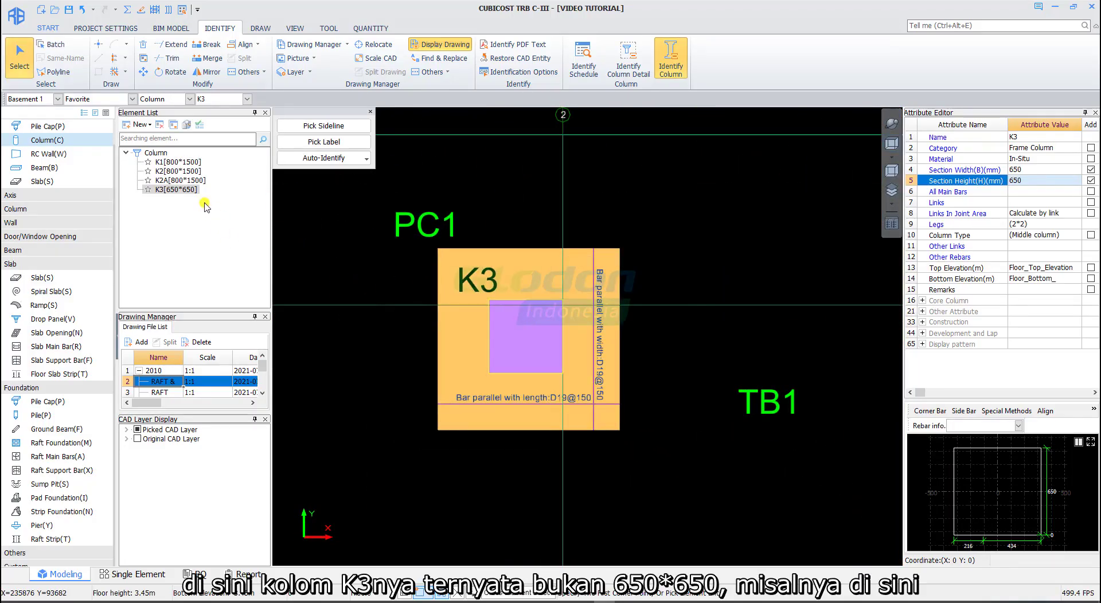
left_click(534, 335)
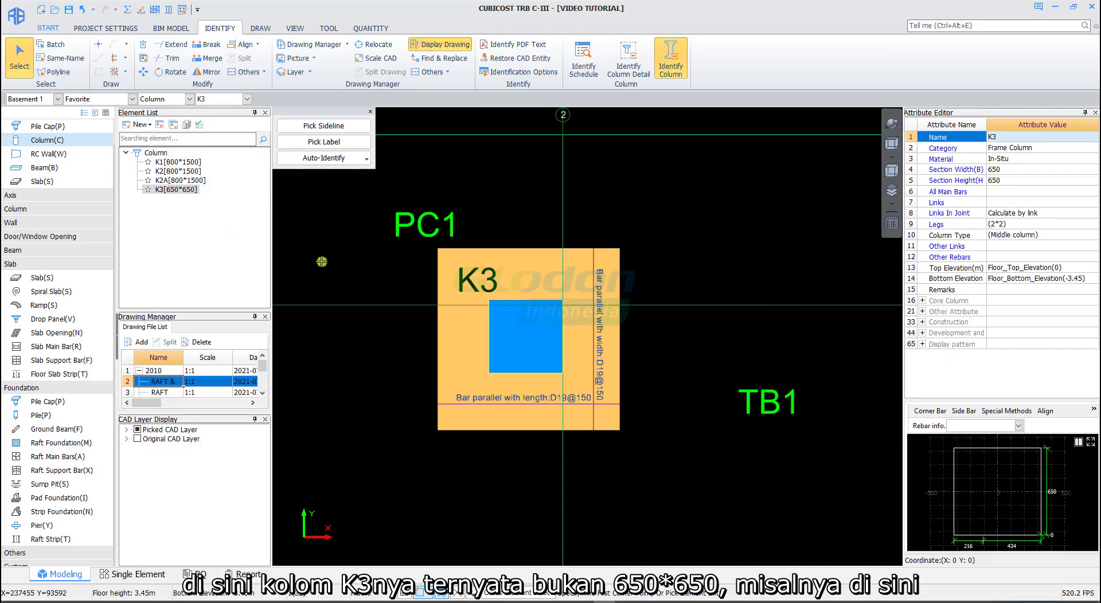
left_click(192, 201)
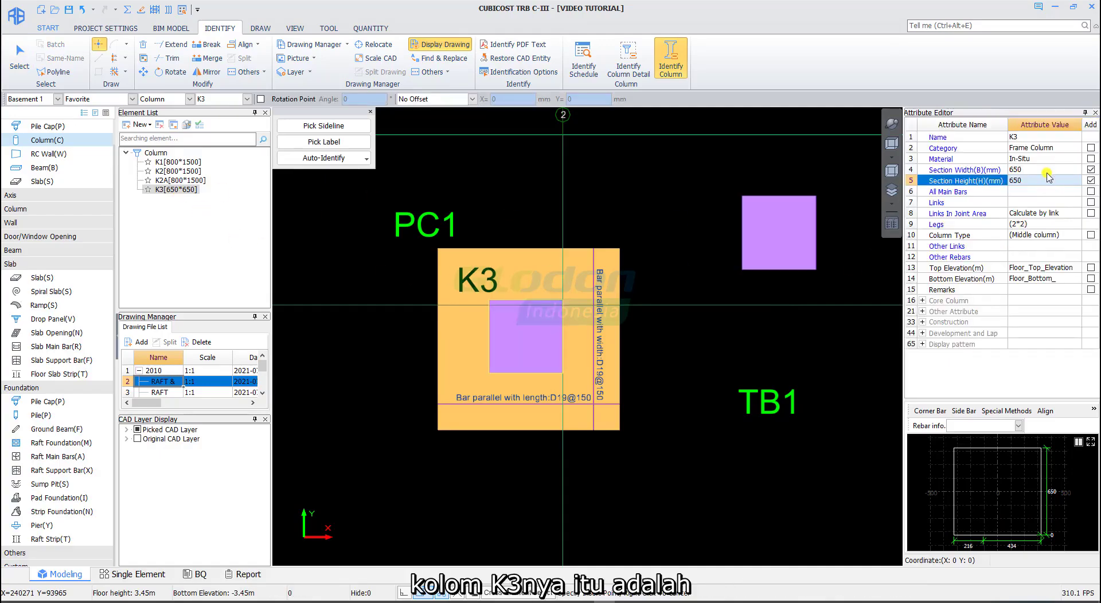
left_click(1047, 170)
type("700")
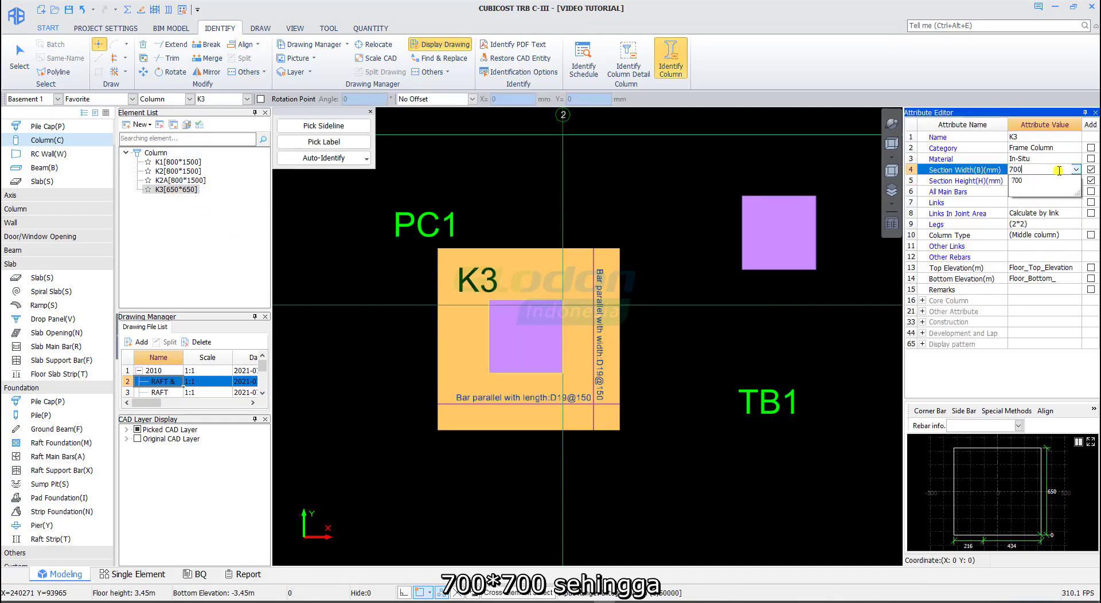
key("Return")
type("700")
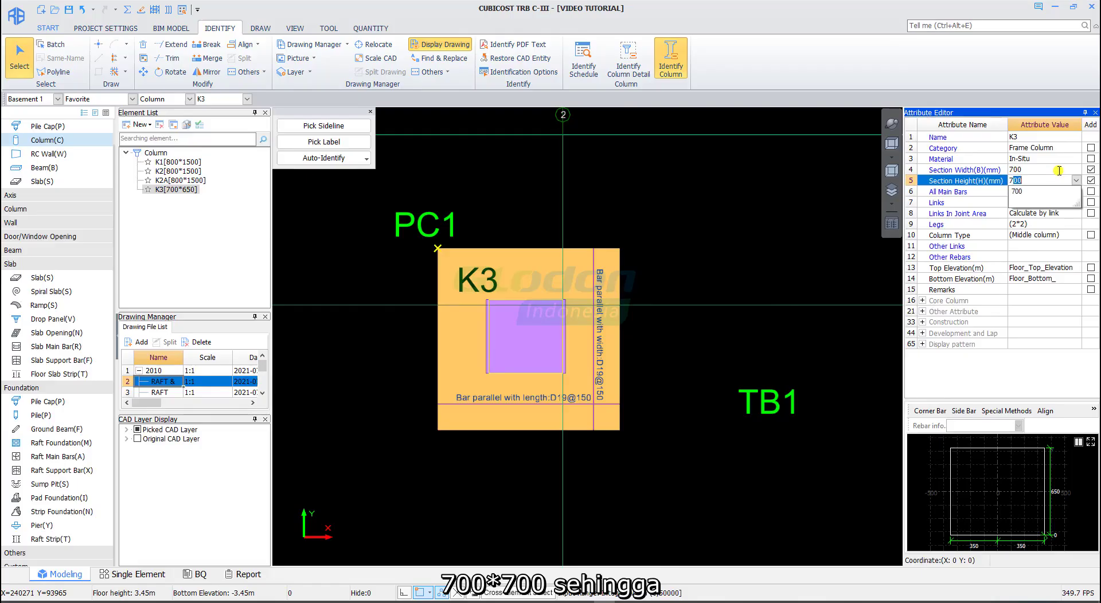
key("Return")
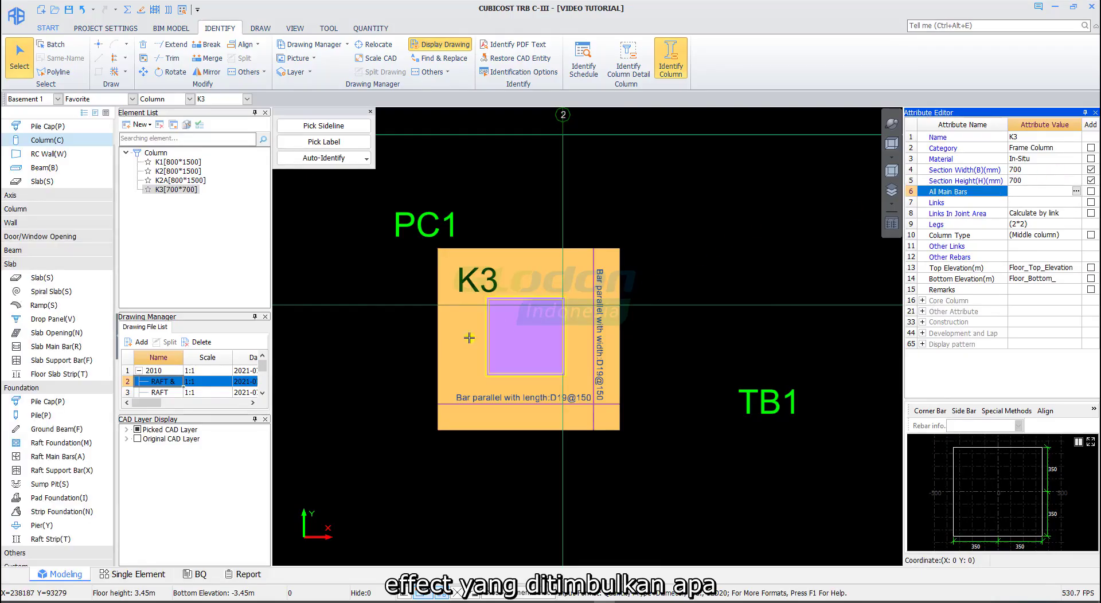
scroll(469, 339, "up", 5)
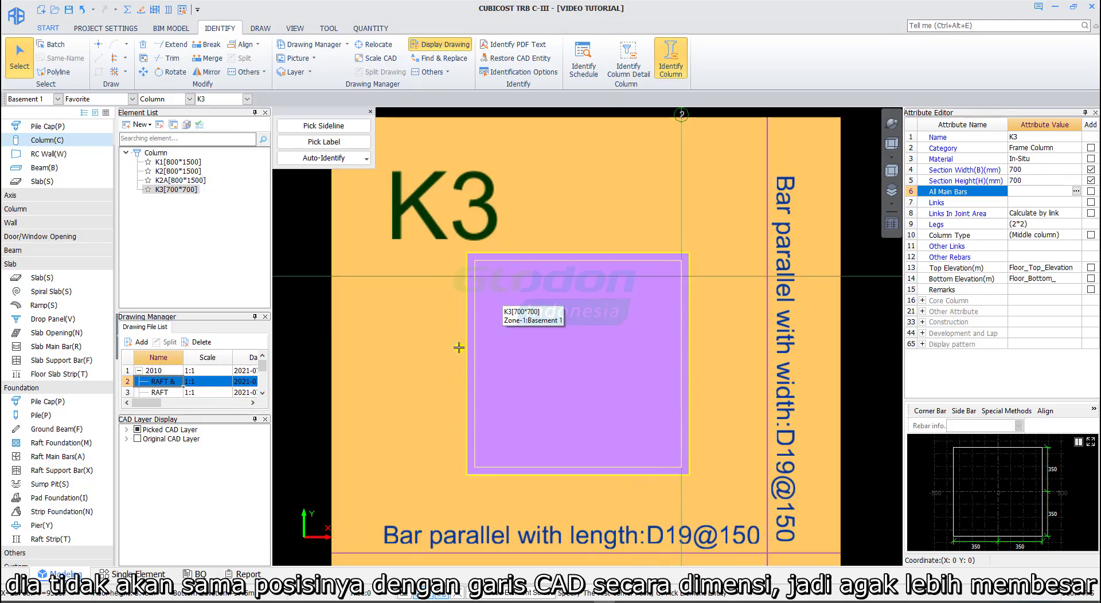
Step: Restore K3's Section Width (B) and Section Height (H) to 650 mm
left_click(1038, 169)
type("650")
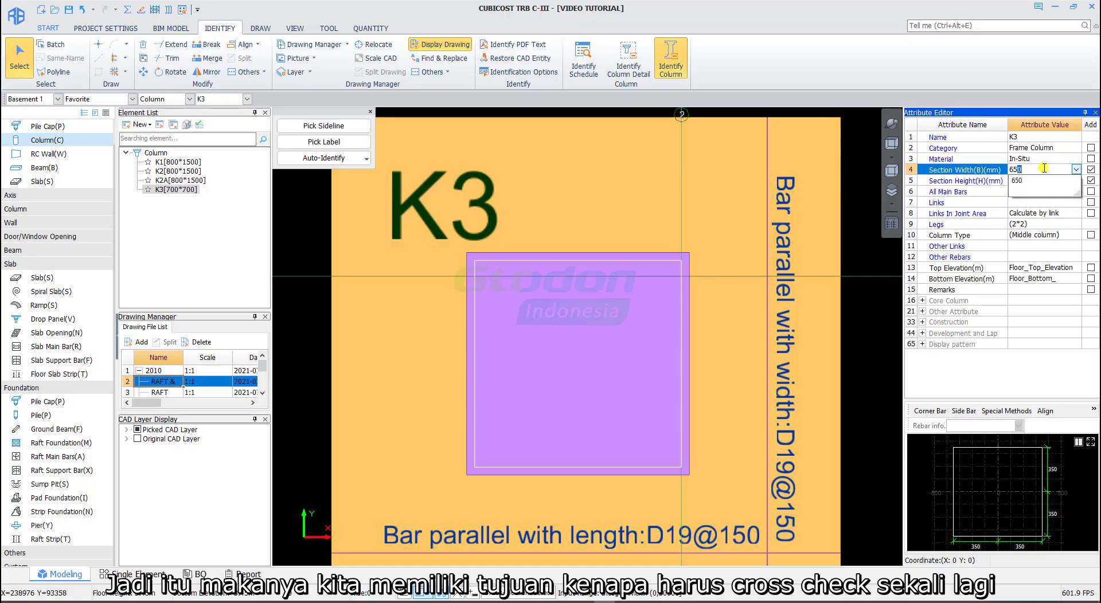
key("Return")
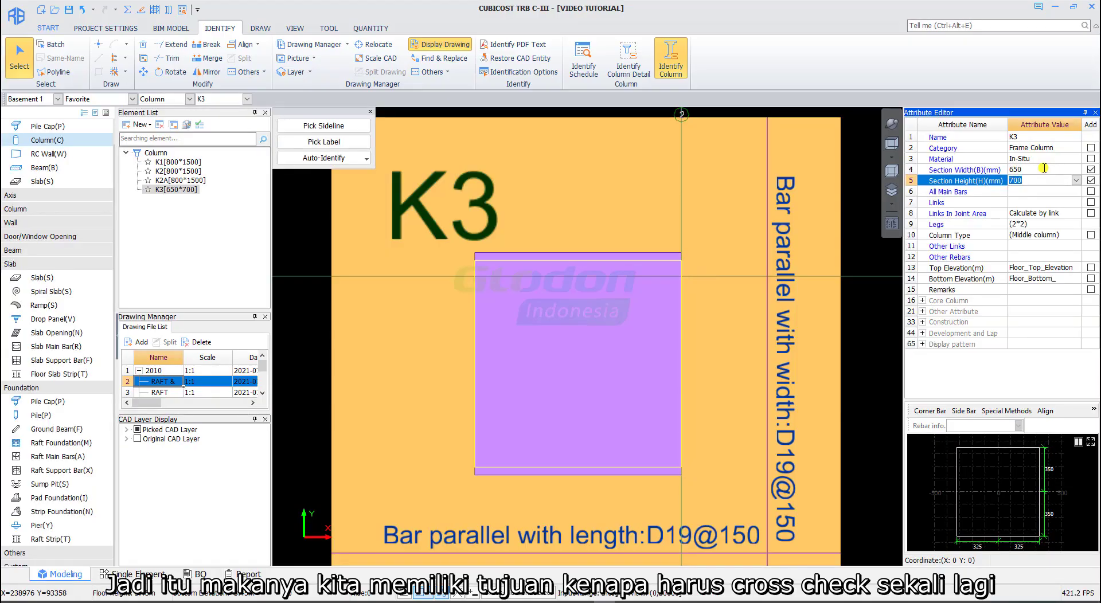
type("650")
key("Return")
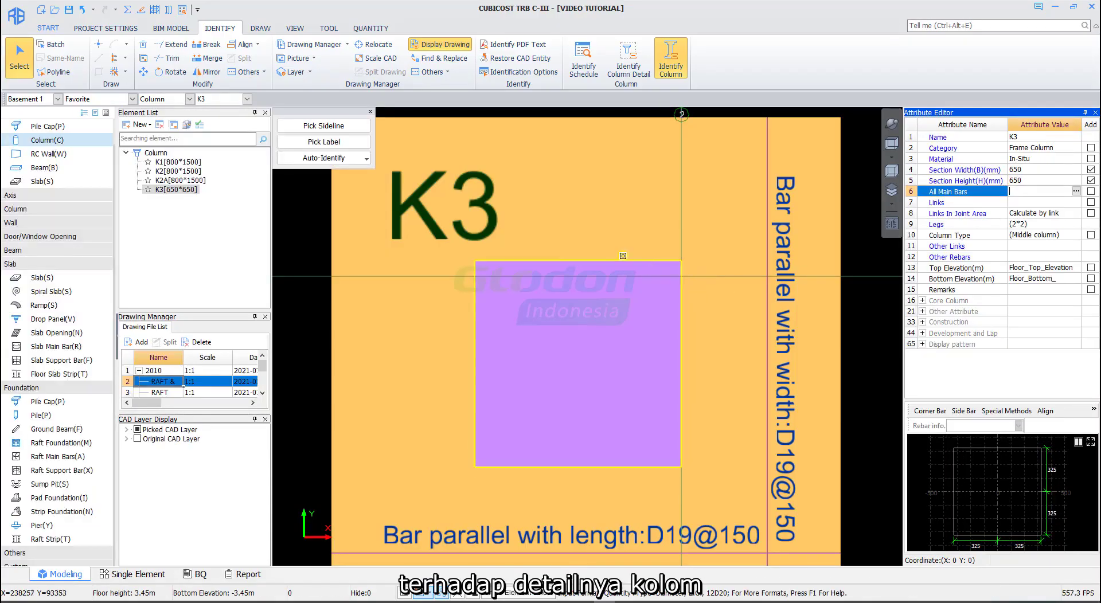
Step: Revisit the column detail in AutoCAD, and view the K3 column on its PC1 foundation in 3D in Cubicost TRB
left_click(392, 602)
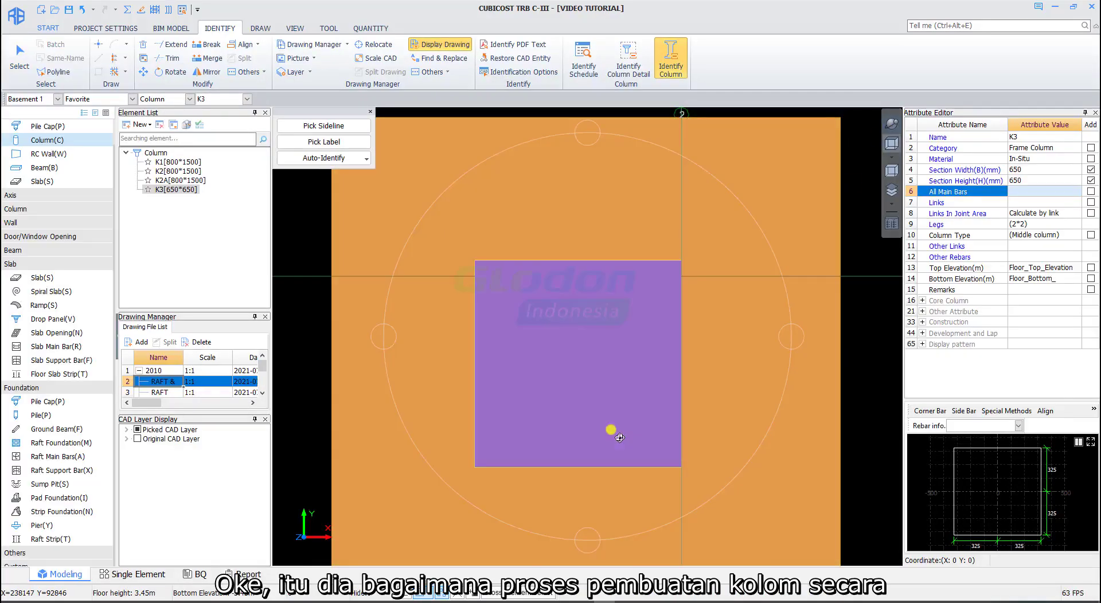
mouse_move(614, 430)
left_mouse_down()
mouse_move(609, 355)
mouse_move(626, 355)
mouse_move(611, 341)
mouse_move(605, 376)
mouse_move(624, 380)
left_mouse_up()
scroll(621, 379, "down", 5)
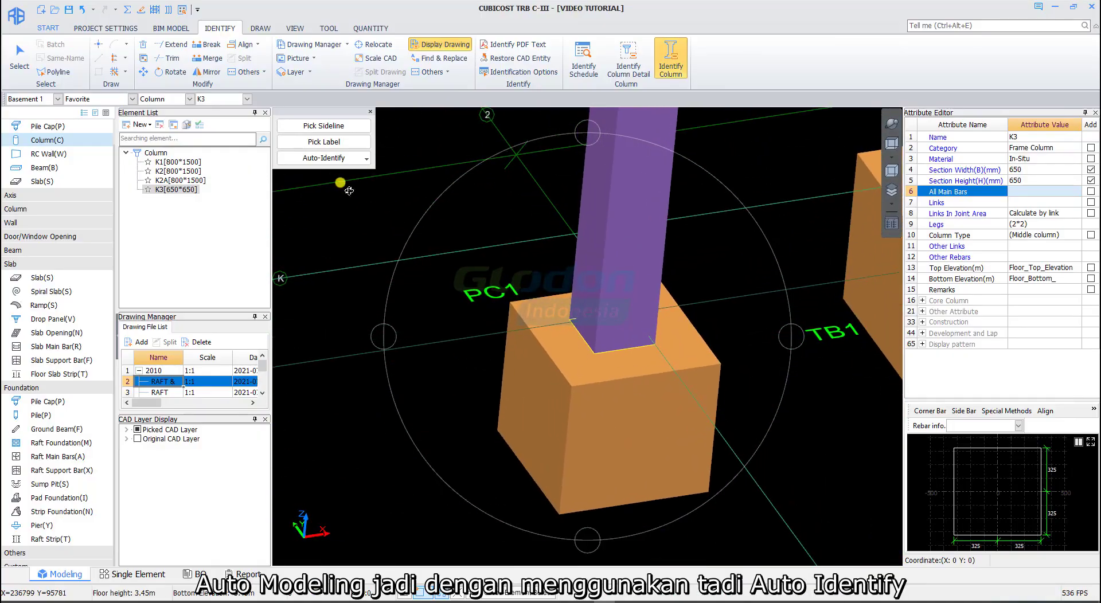
Step: Display the available column identification methods: Click-Identify, Drag-Identify and Auto-Identify
left_click(326, 158)
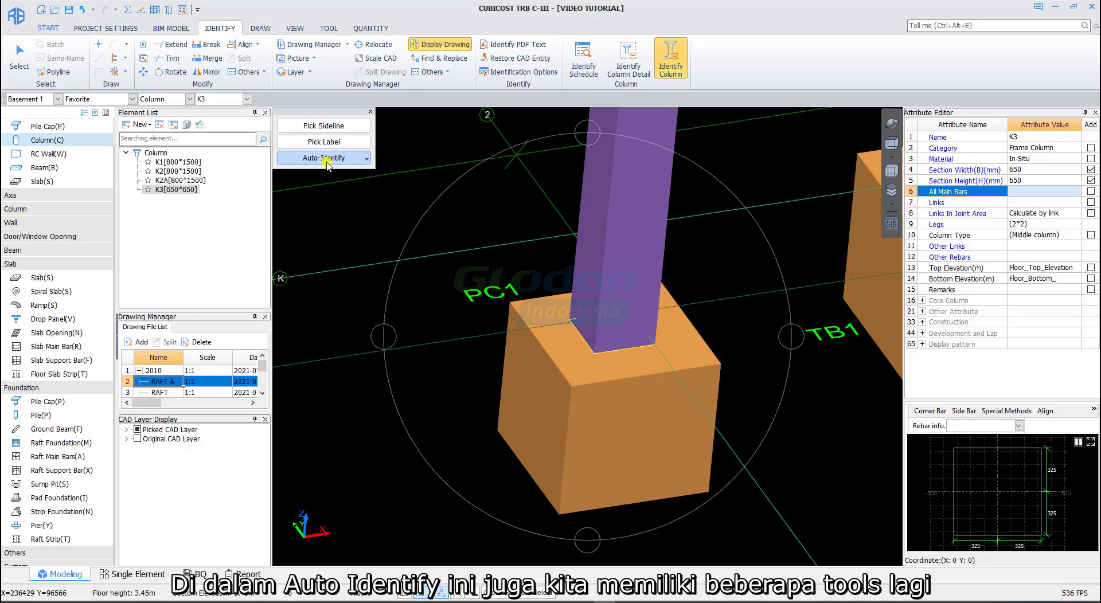
left_click(366, 160)
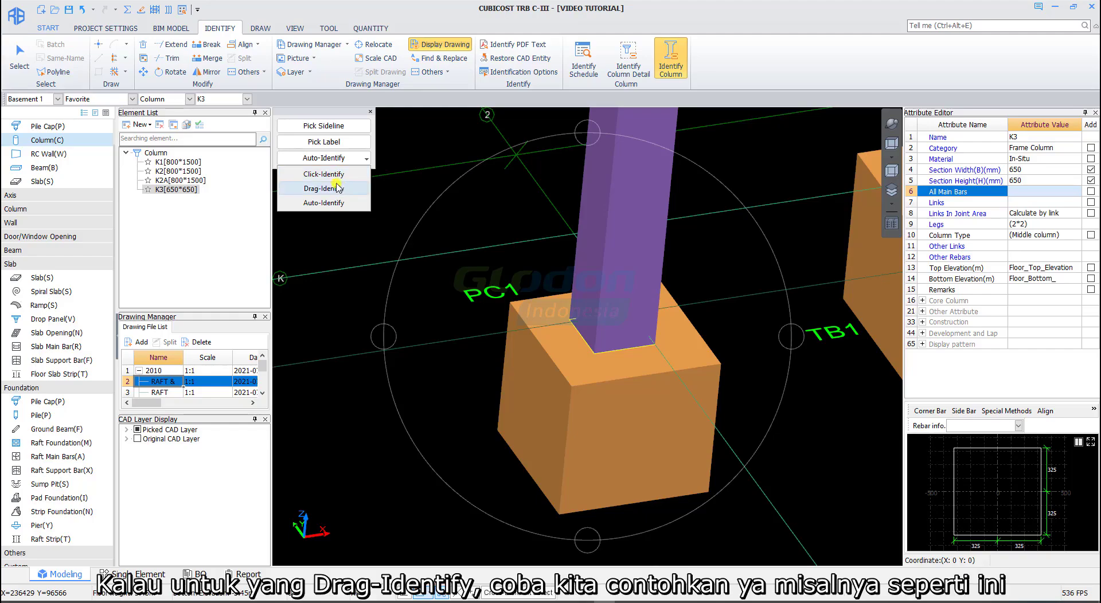
right_click(506, 200)
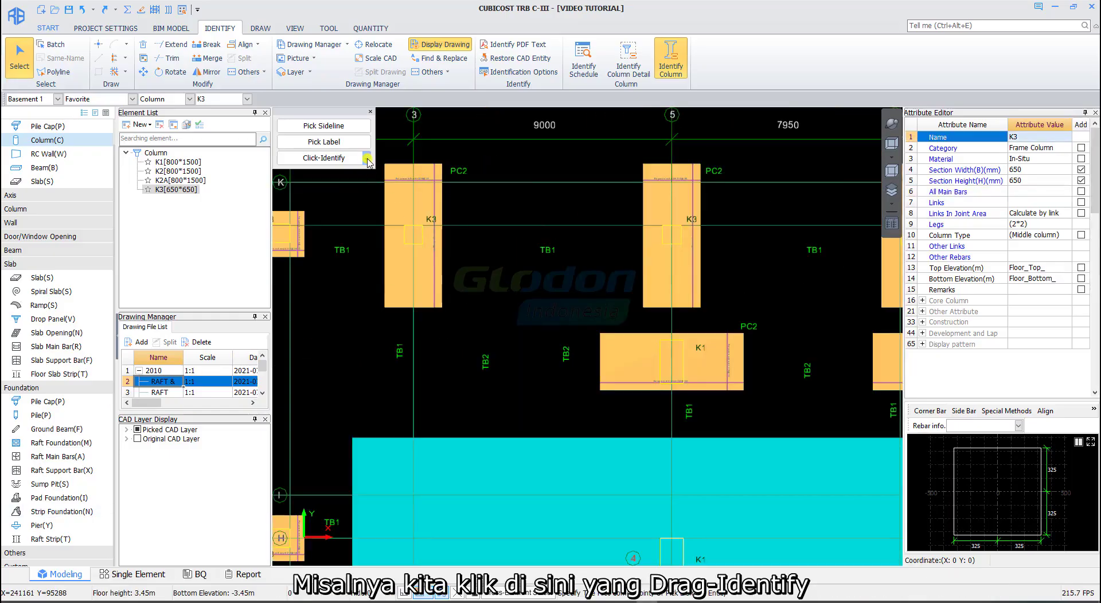
Step: Model the row of K3 columns just below axis K, from grid 2 to grid 6, with Drag-Identify
left_click(367, 159)
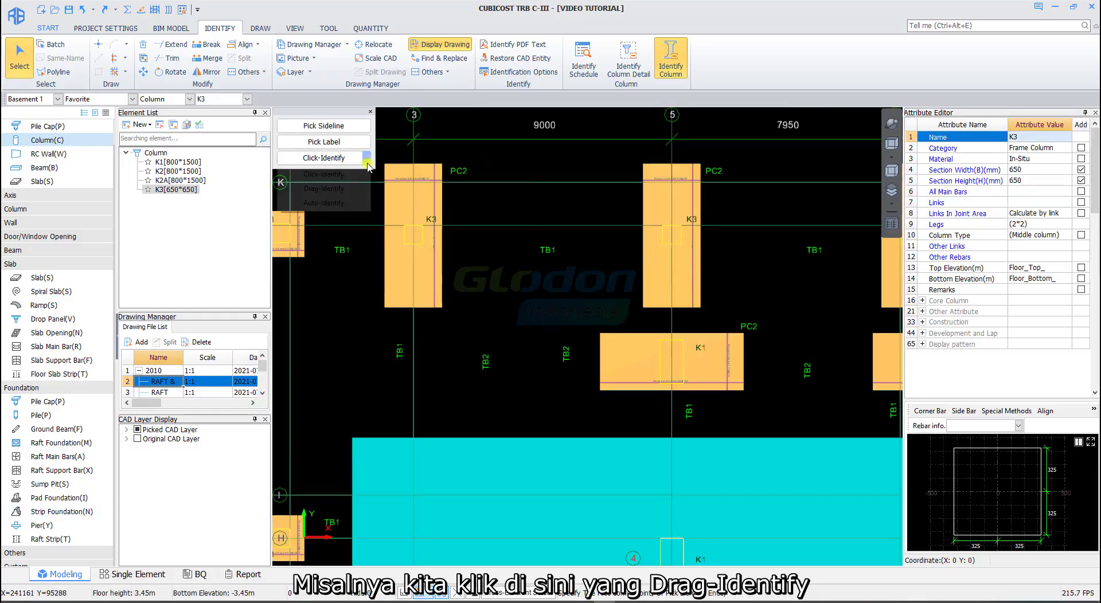
left_click(325, 190)
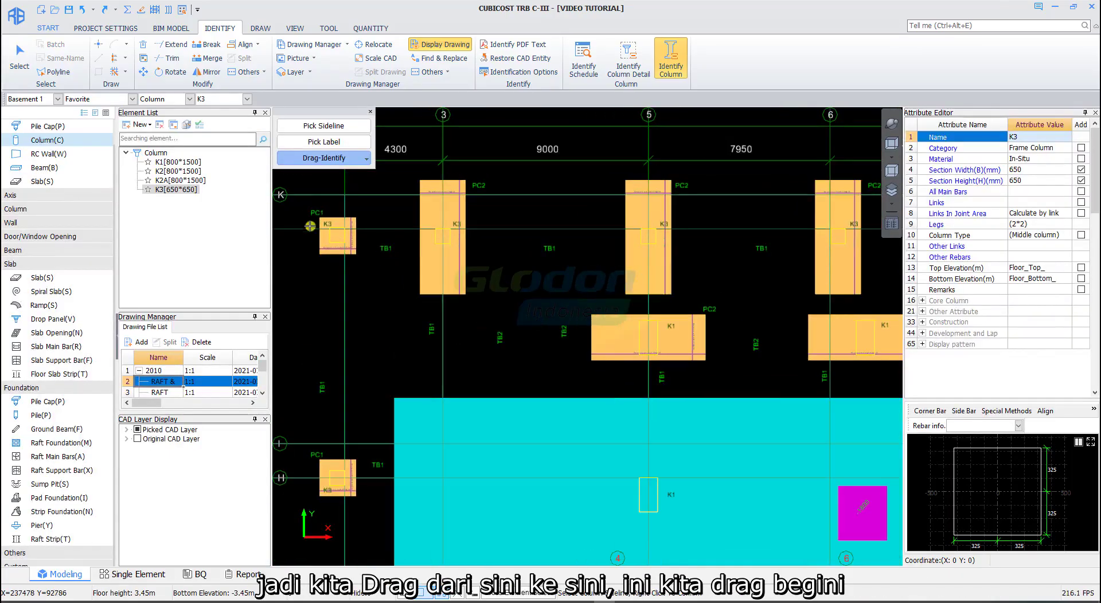
left_click_drag(295, 205, 847, 267)
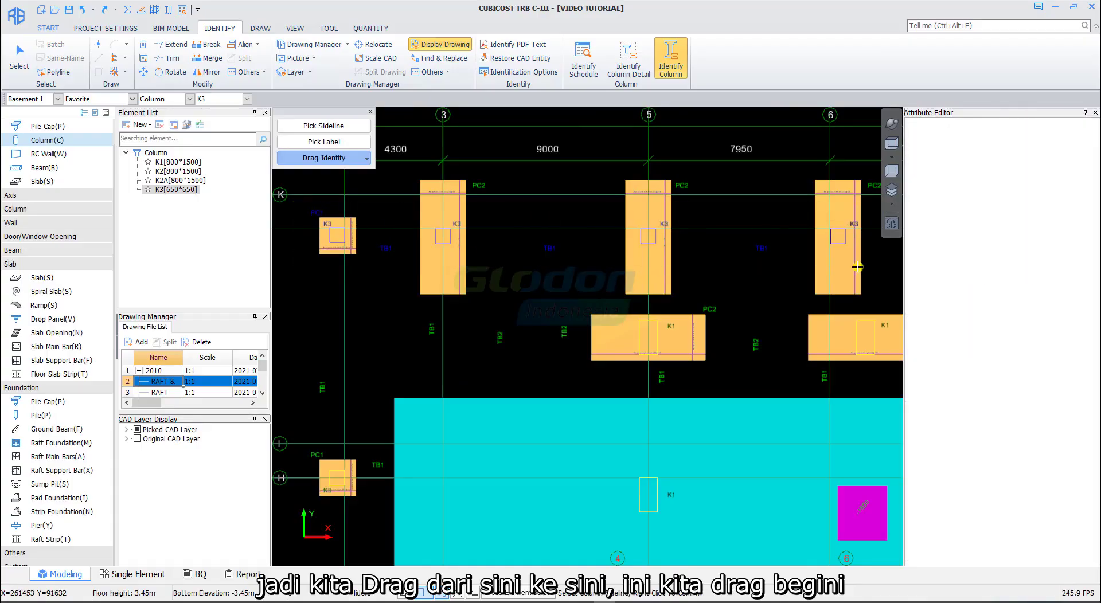
scroll(566, 237, "up", 1)
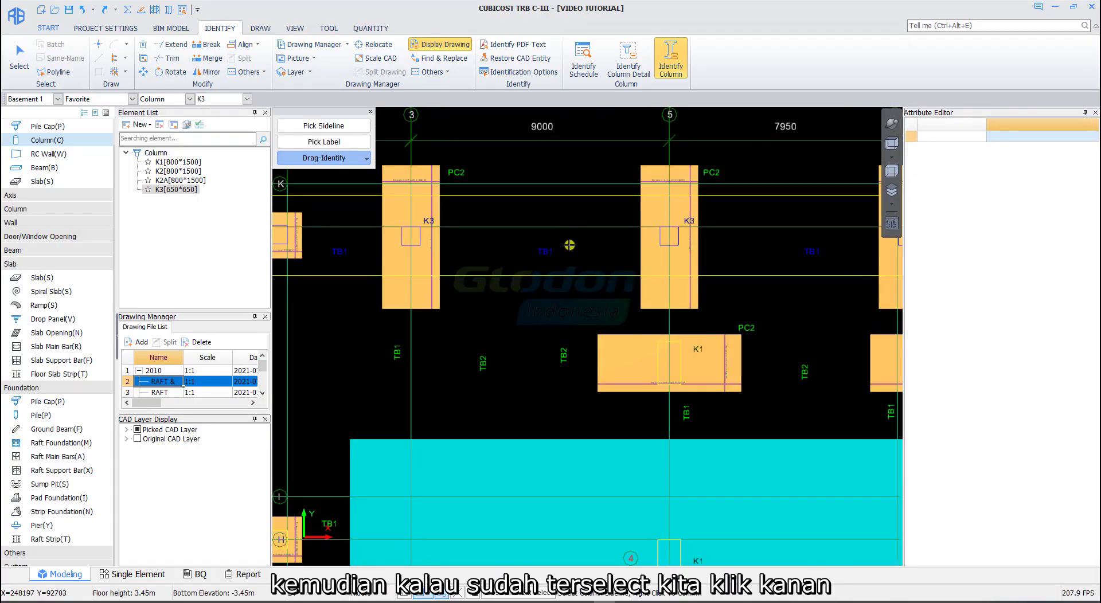
right_click(569, 245)
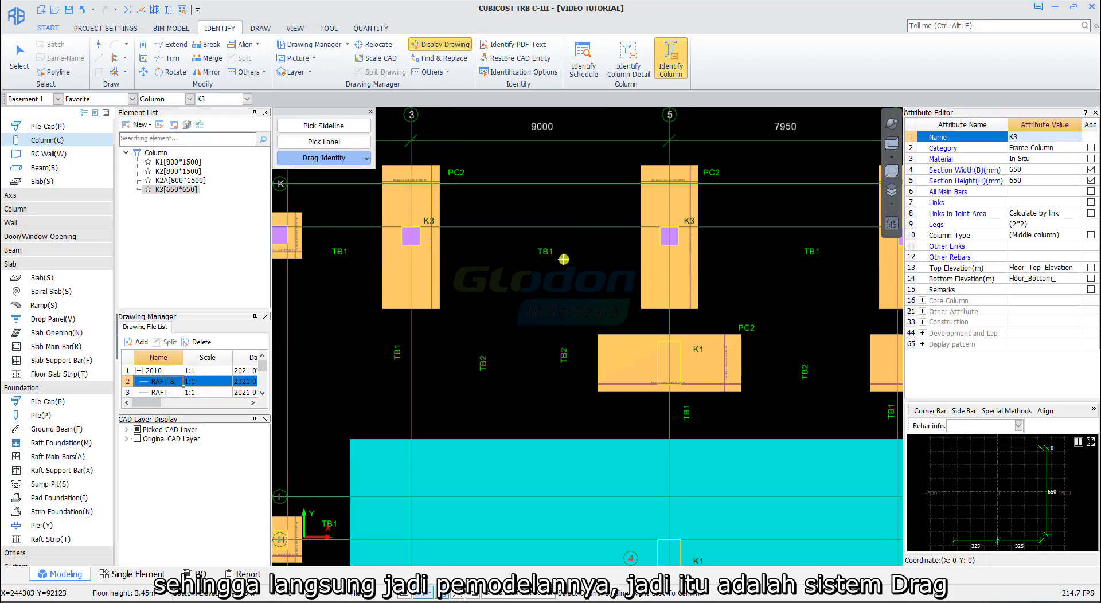
Step: View the new row of K3 columns in 3D with Dynamic View and return to plan view
left_click(891, 123)
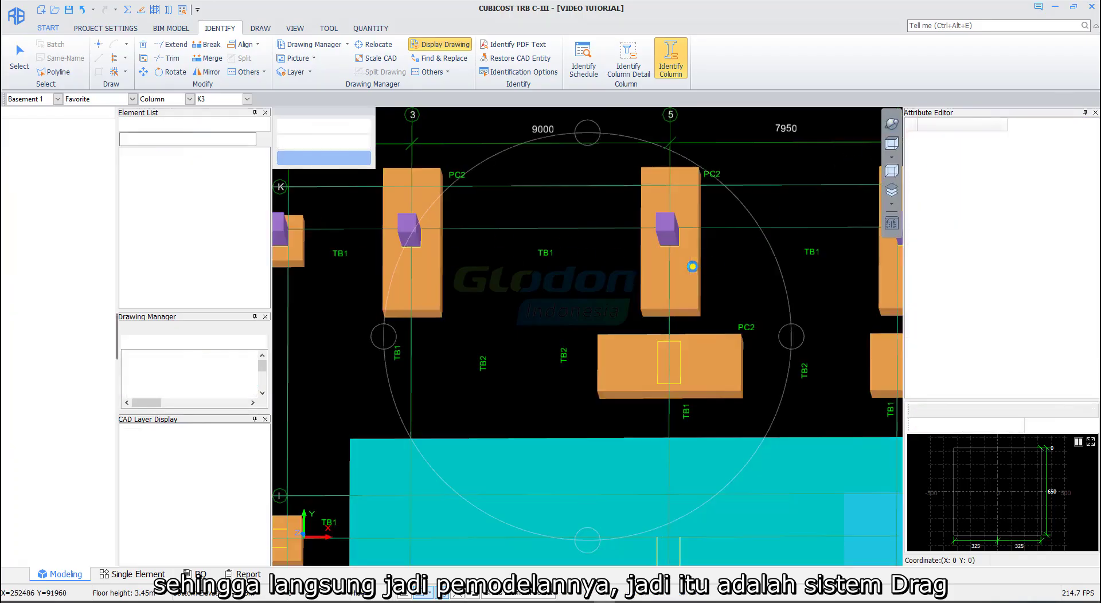
left_click_drag(656, 278, 676, 225)
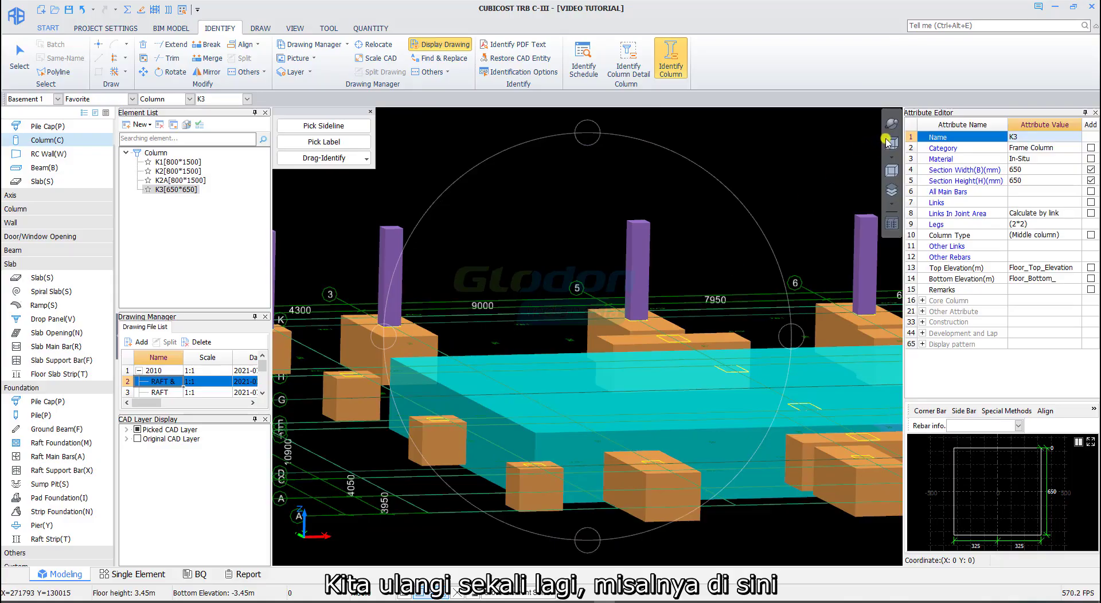
left_click(886, 142)
Step: Model the four K1 columns along grid 5, on the raft and the adjoining PC2 foundations, with Drag-Identify
scroll(634, 386, "down", 1)
middle_click_drag(634, 386, 495, 239)
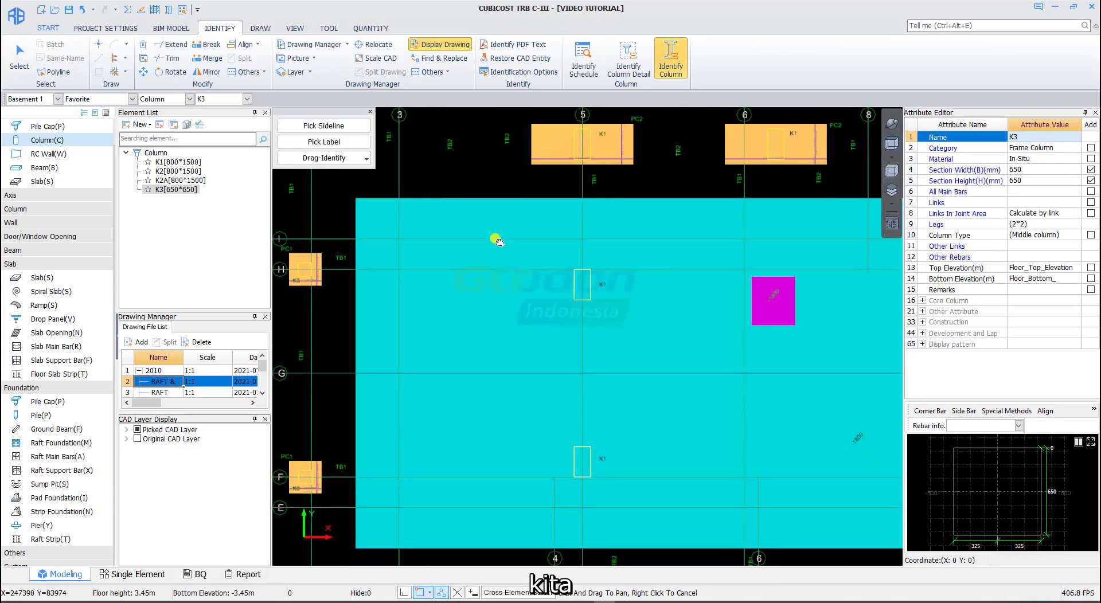
scroll(497, 238, "down", 1)
scroll(497, 238, "up", 1)
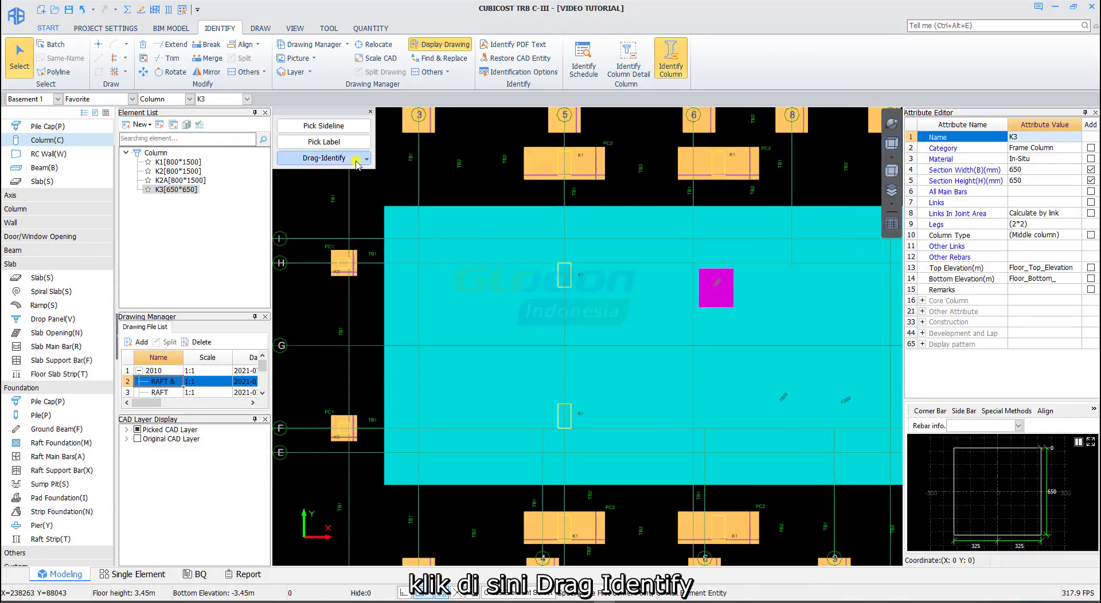
left_click(338, 164)
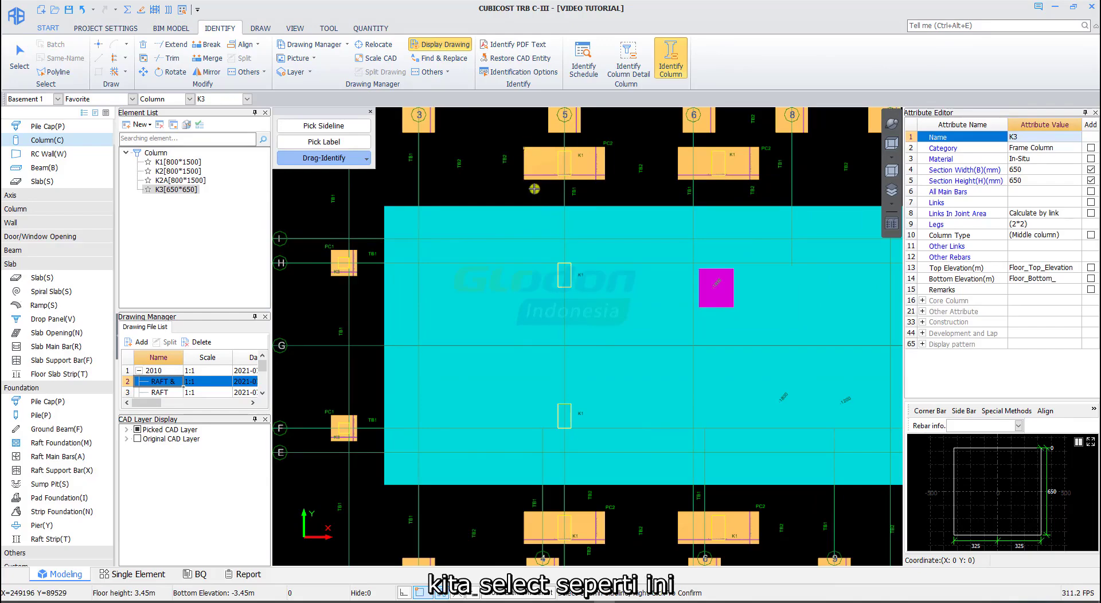
left_click(524, 147)
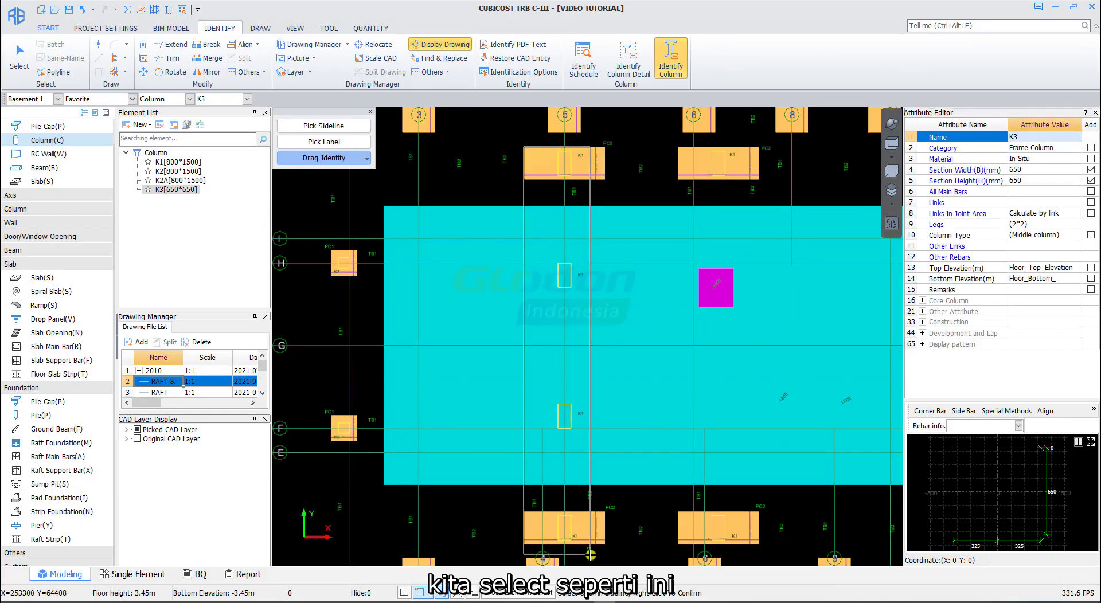
left_click(590, 552)
scroll(585, 274, "up", 2)
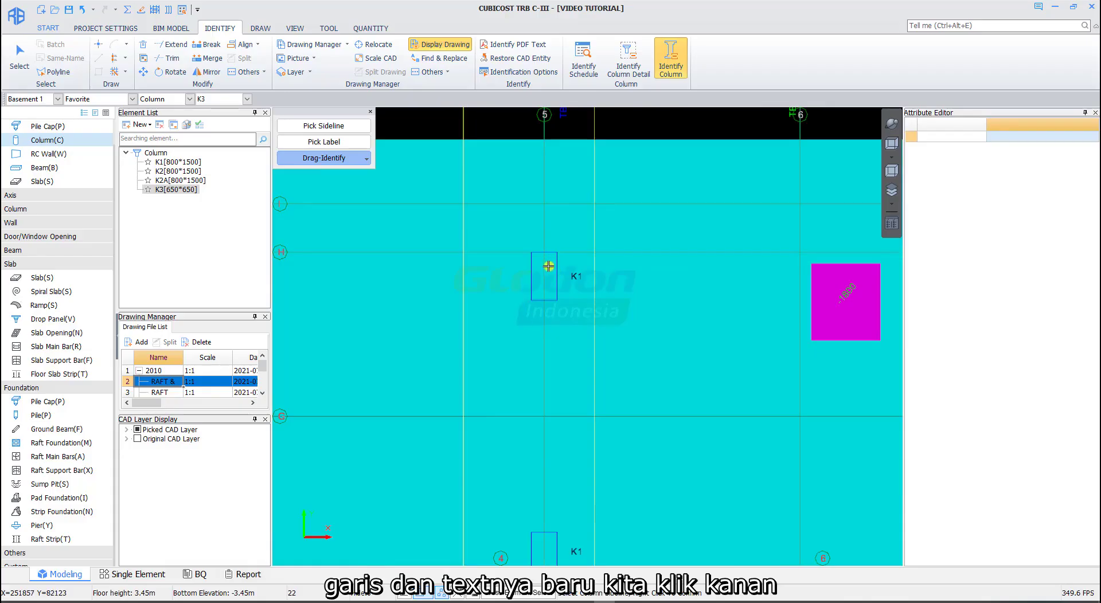
scroll(629, 291, "down", 1)
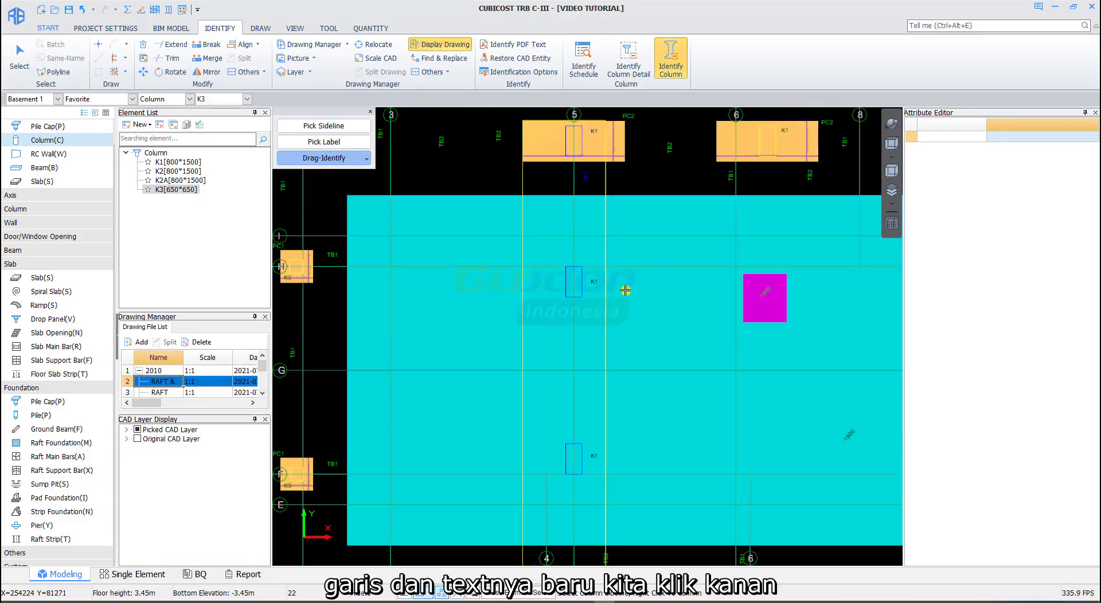
right_click(624, 290)
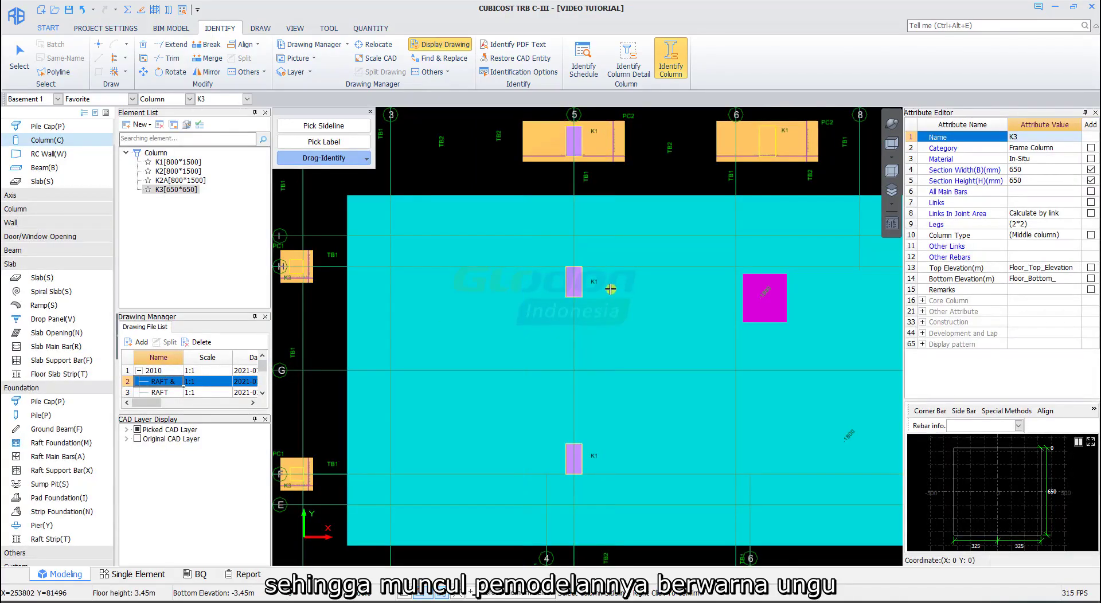
Step: View the newly modelled K1 and K3 columns together with the raft and foundations in 3D
middle_click_drag(609, 290, 570, 280)
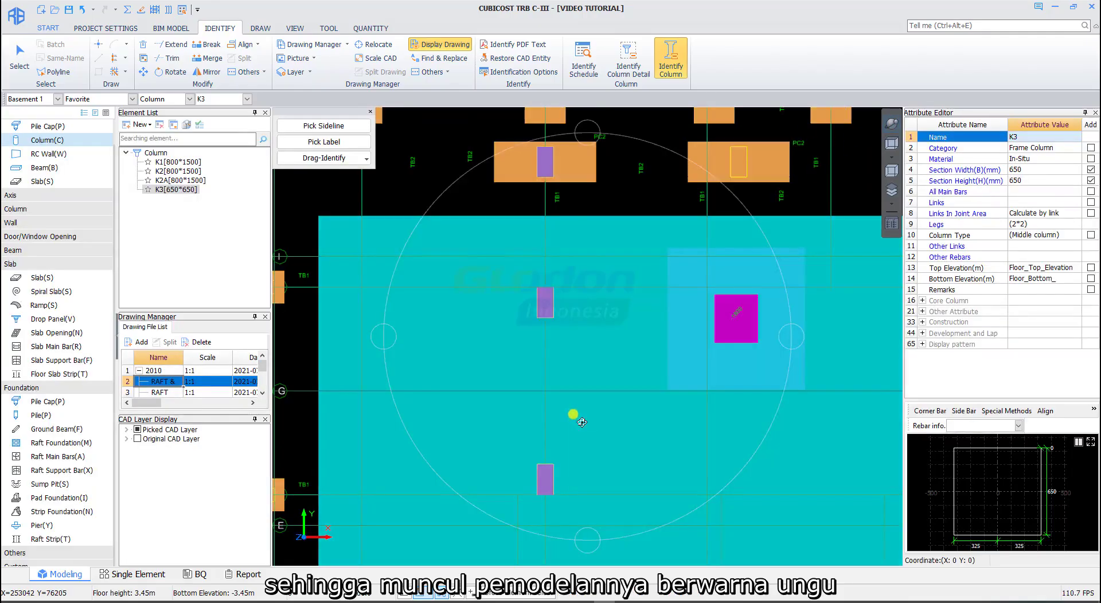
left_click_drag(573, 414, 595, 305)
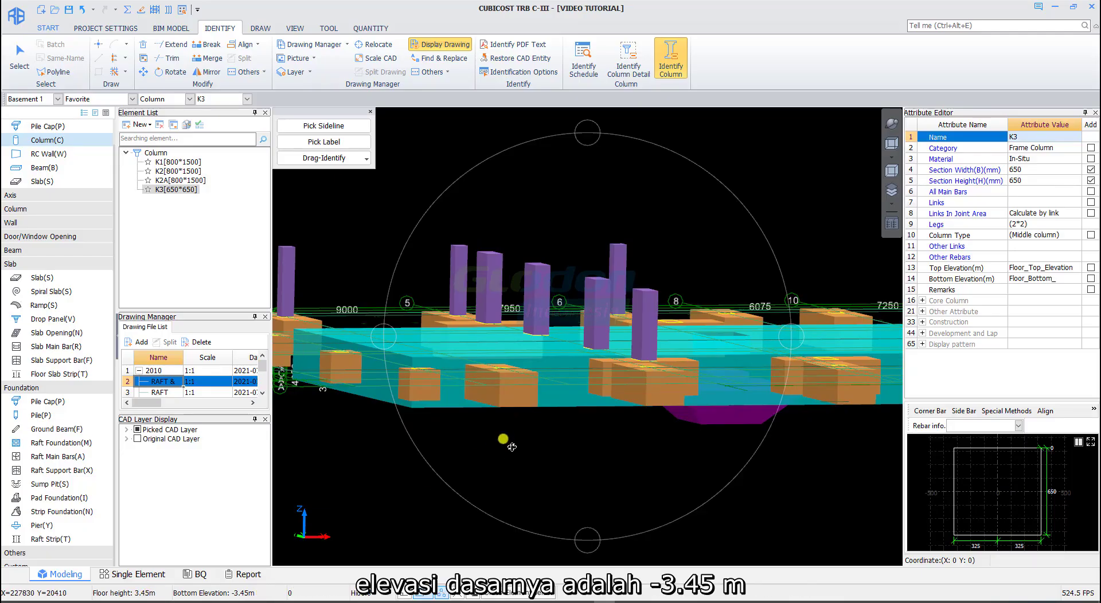
left_click_drag(509, 445, 522, 408)
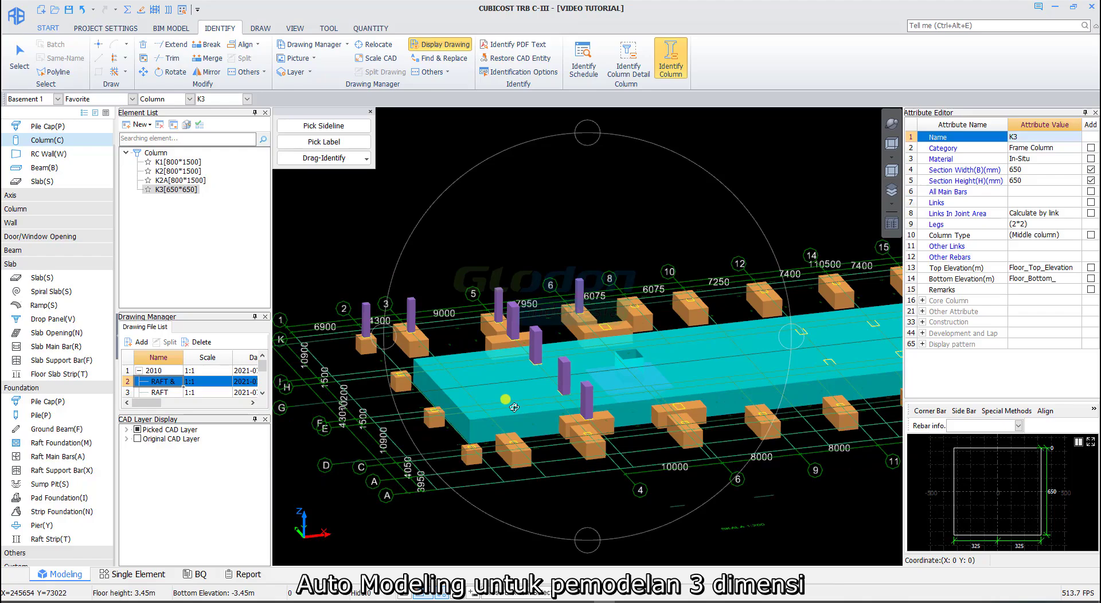
scroll(584, 419, "down", 3)
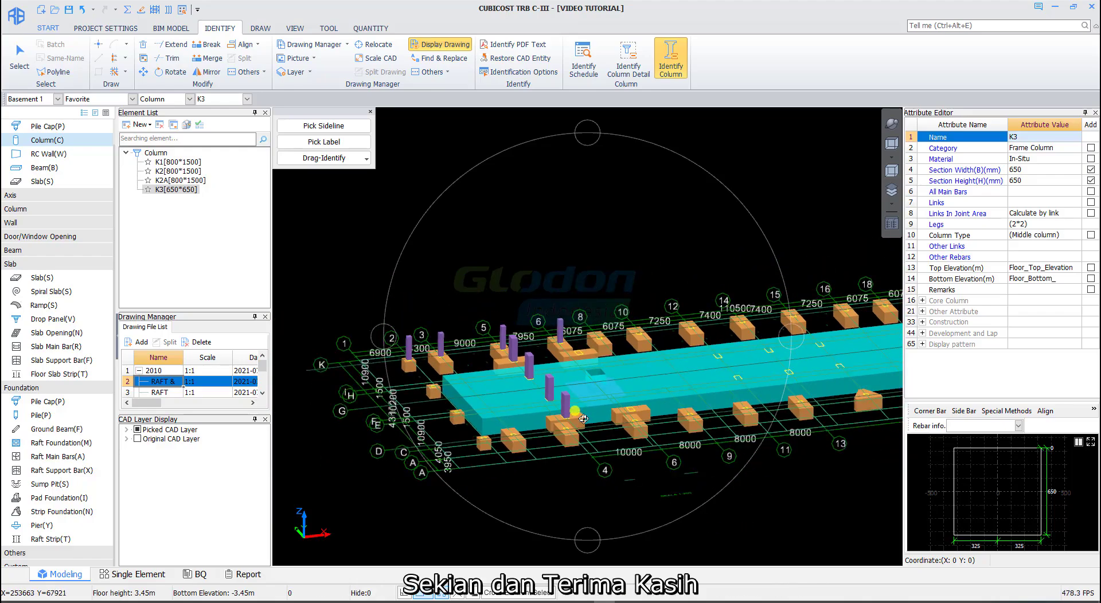
scroll(583, 419, "up", 1)
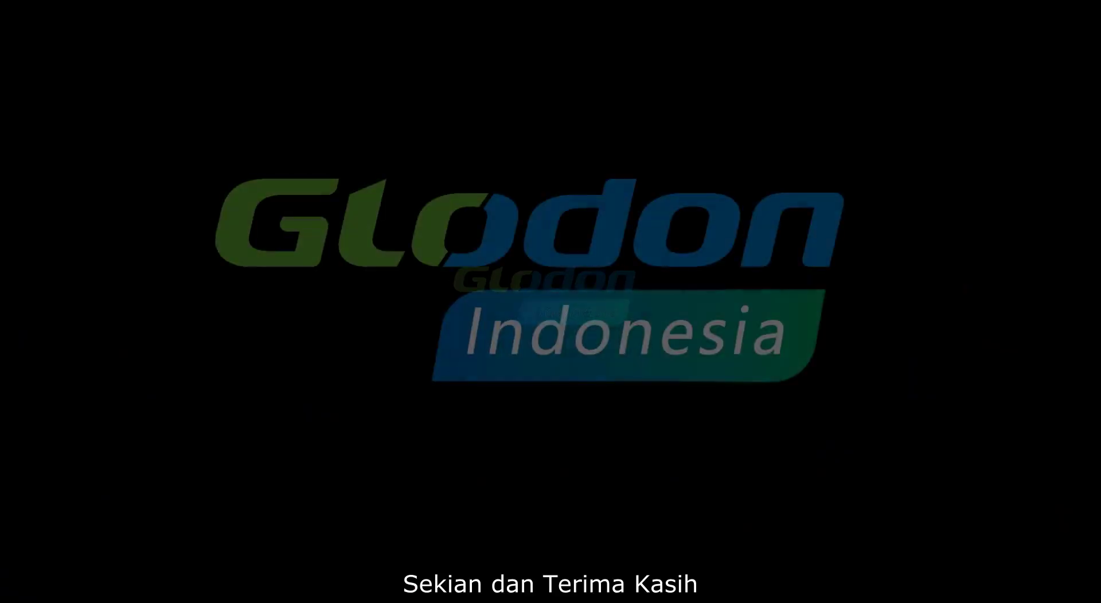